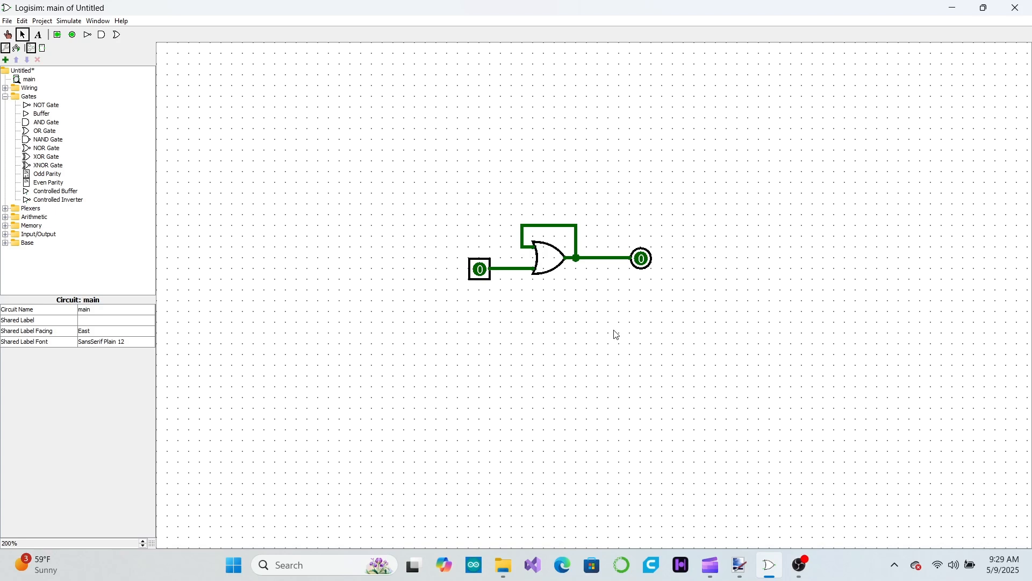
# Toggle the input pin of the self-feeding OR gate between 0 and 1 repeatedly to test whether its output holds
pyautogui.click(8, 35)
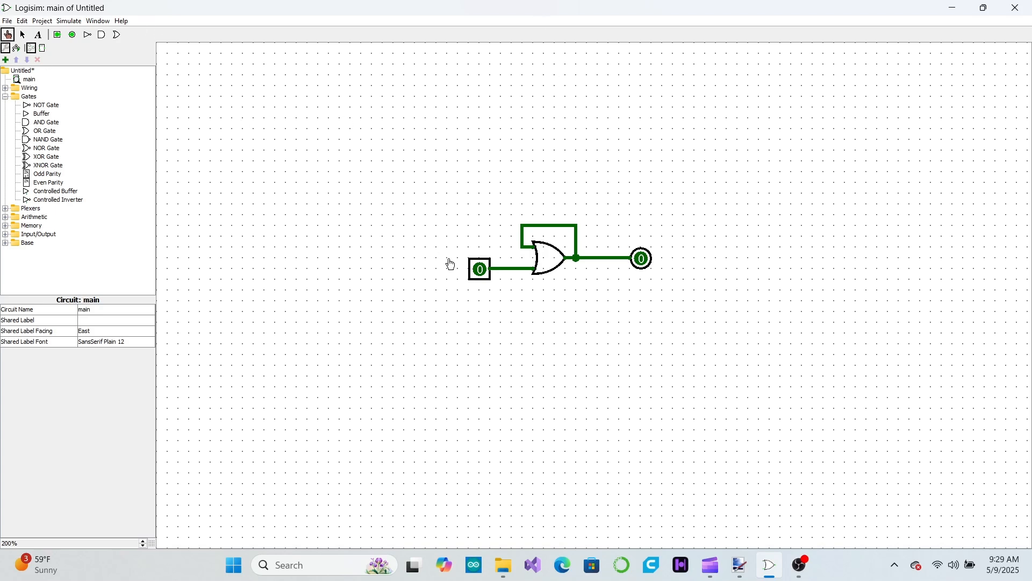
pyautogui.click(483, 275)
pyautogui.click(483, 275)
pyautogui.click(474, 278)
pyautogui.click(474, 278)
pyautogui.click(475, 280)
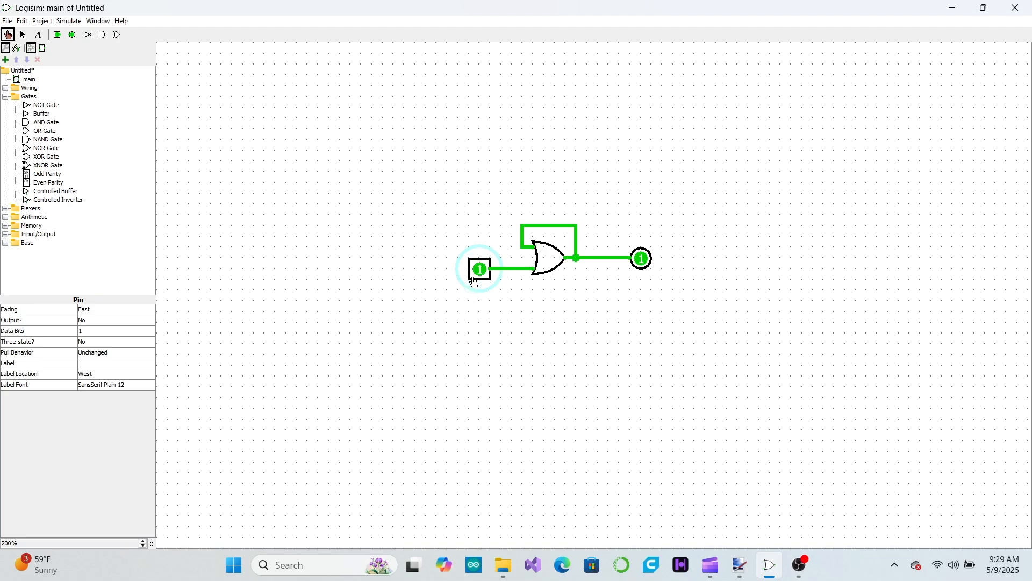
pyautogui.click(474, 281)
pyautogui.click(475, 282)
pyautogui.click(475, 281)
pyautogui.click(475, 282)
pyautogui.click(475, 281)
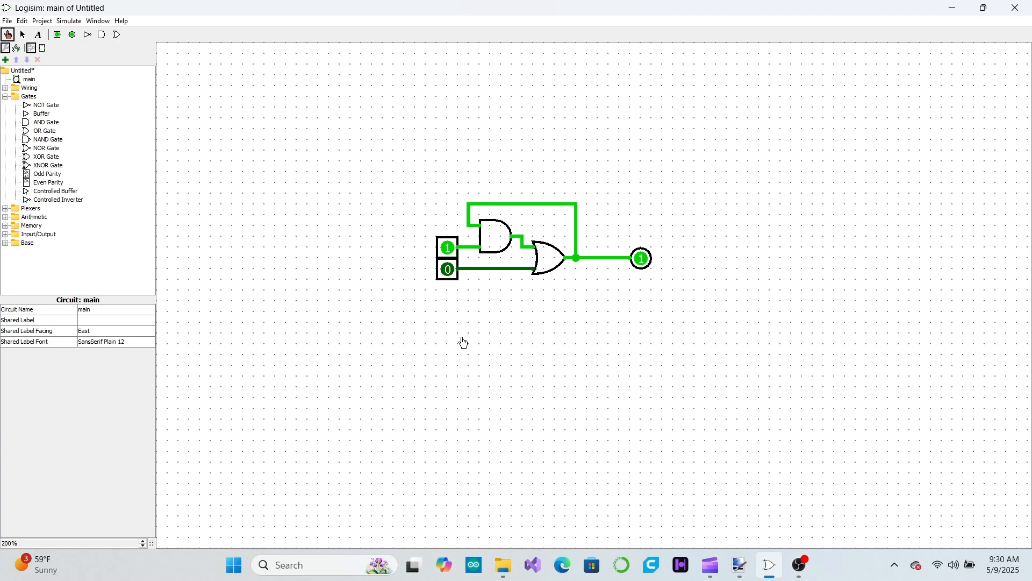
# Pulse the AND gate's input pin and the OR gate's input pin alternately to test clearing and setting the AND-OR latch
pyautogui.click(448, 253)
pyautogui.click(447, 252)
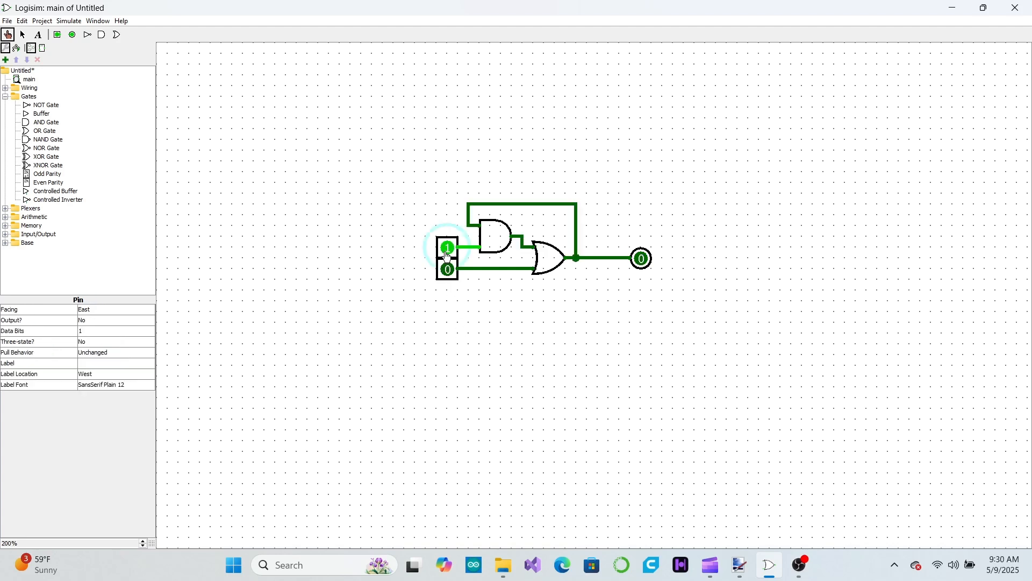
pyautogui.click(439, 272)
pyautogui.click(439, 272)
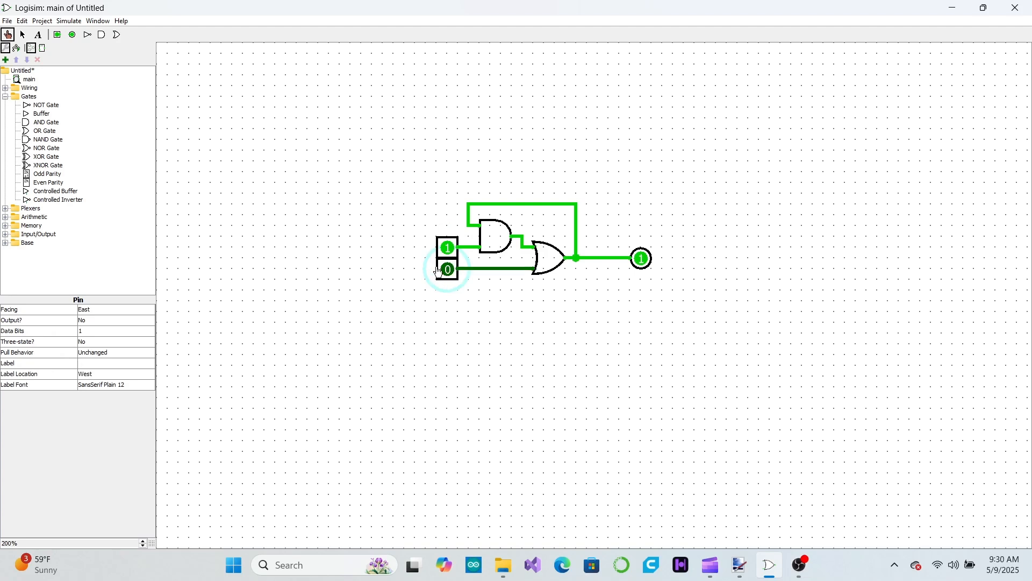
pyautogui.click(448, 250)
pyautogui.click(448, 250)
pyautogui.click(452, 277)
pyautogui.click(452, 277)
pyautogui.click(447, 249)
pyautogui.click(447, 249)
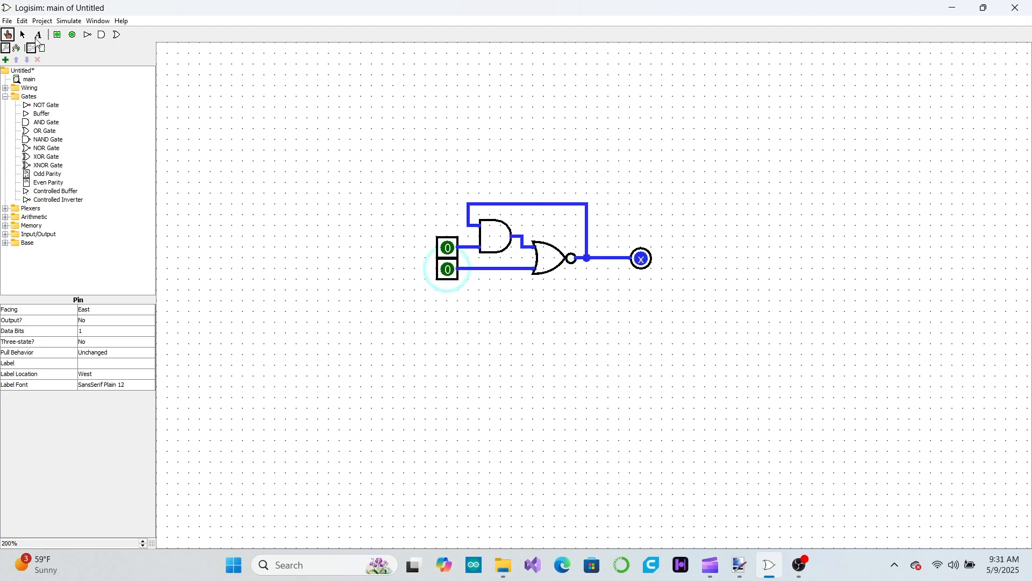
pyautogui.click(22, 34)
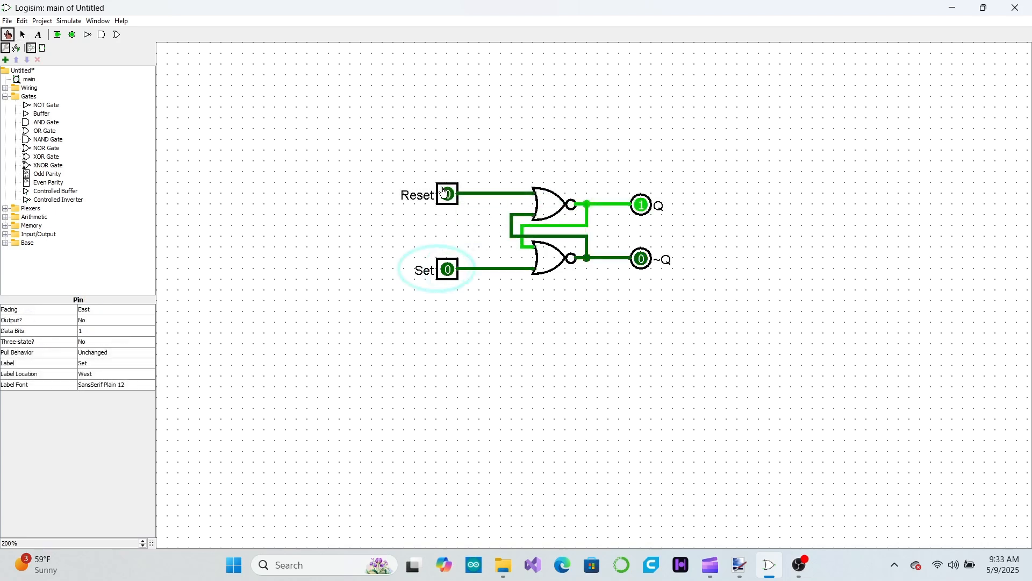
# Pulse the Reset pin of the cross-coupled NOR latch several times
pyautogui.click(446, 193)
pyautogui.click(445, 193)
pyautogui.click(445, 193)
pyautogui.click(445, 193)
pyautogui.click(445, 193)
pyautogui.click(445, 193)
# Alternate pulses on the Set and Reset pins of the NOR latch, finishing with a Reset pulse
pyautogui.click(453, 265)
pyautogui.click(453, 265)
pyautogui.click(453, 265)
pyautogui.click(453, 265)
pyautogui.click(453, 265)
pyautogui.click(445, 200)
pyautogui.click(445, 200)
pyautogui.click(453, 265)
pyautogui.click(448, 192)
pyautogui.click(448, 192)
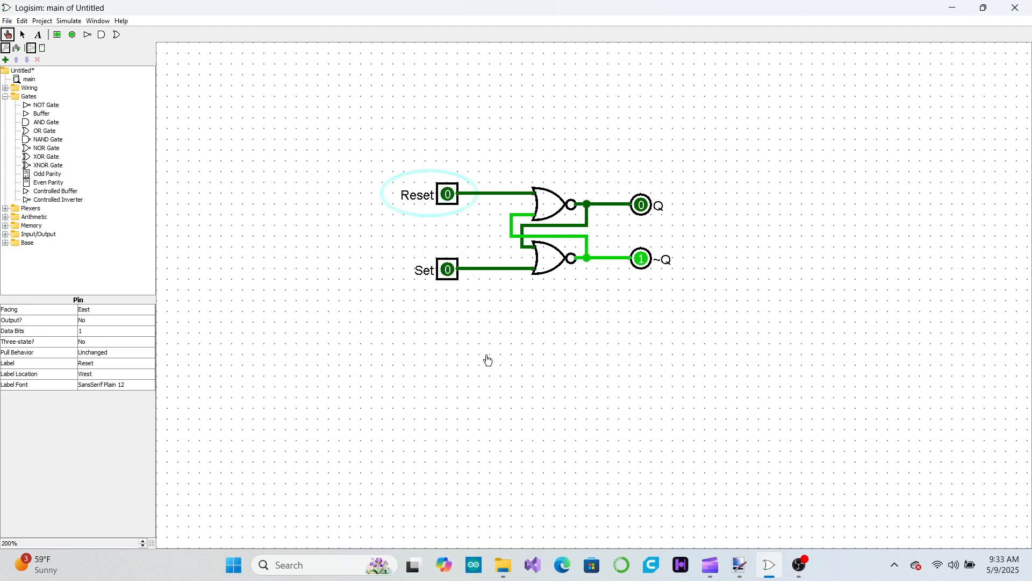
# Choose the AND Gate component for placement in the NOR latch circuit
pyautogui.click(24, 35)
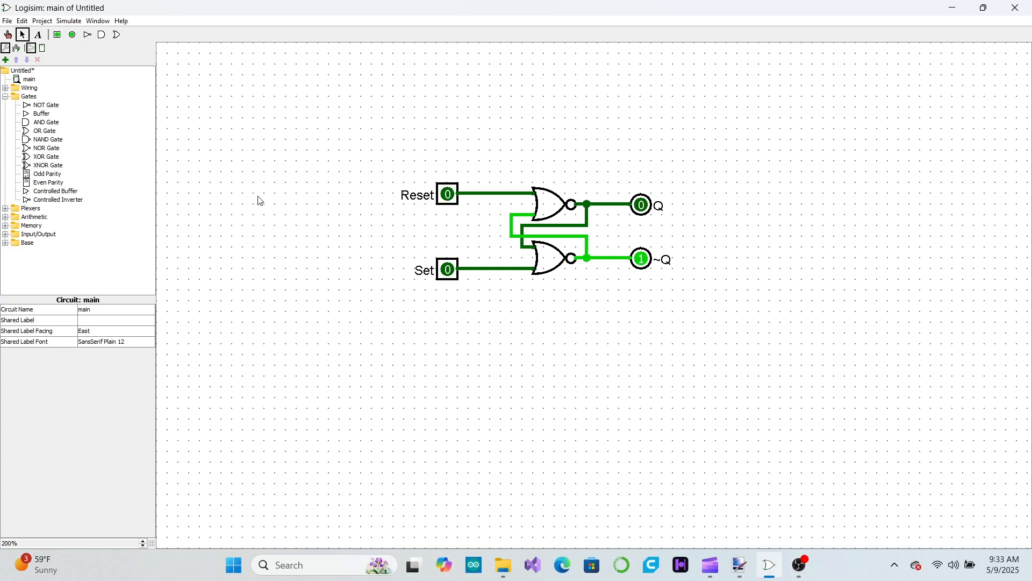
pyautogui.click(28, 123)
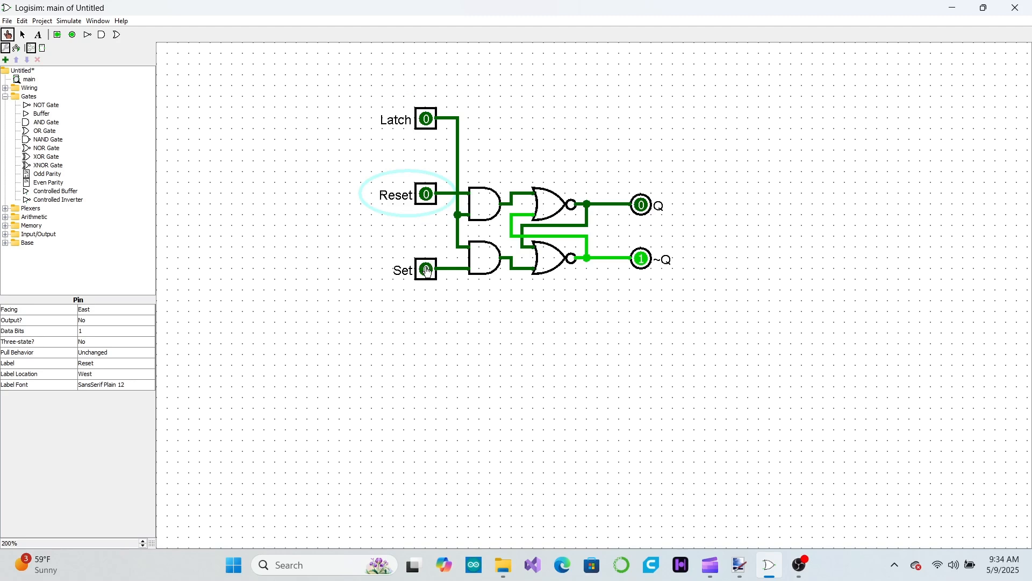
# Pulse the Set and Reset pins of the gated latch with Latch held at 0
pyautogui.click(428, 270)
pyautogui.click(429, 271)
pyautogui.click(427, 194)
pyautogui.click(428, 194)
pyautogui.click(427, 269)
pyautogui.click(427, 269)
# Set Latch to 1 and pulse the Reset and Set pins in turn to test the enabled latch
pyautogui.click(427, 119)
pyautogui.click(427, 194)
pyautogui.click(427, 195)
pyautogui.click(427, 194)
pyautogui.click(427, 269)
pyautogui.click(427, 270)
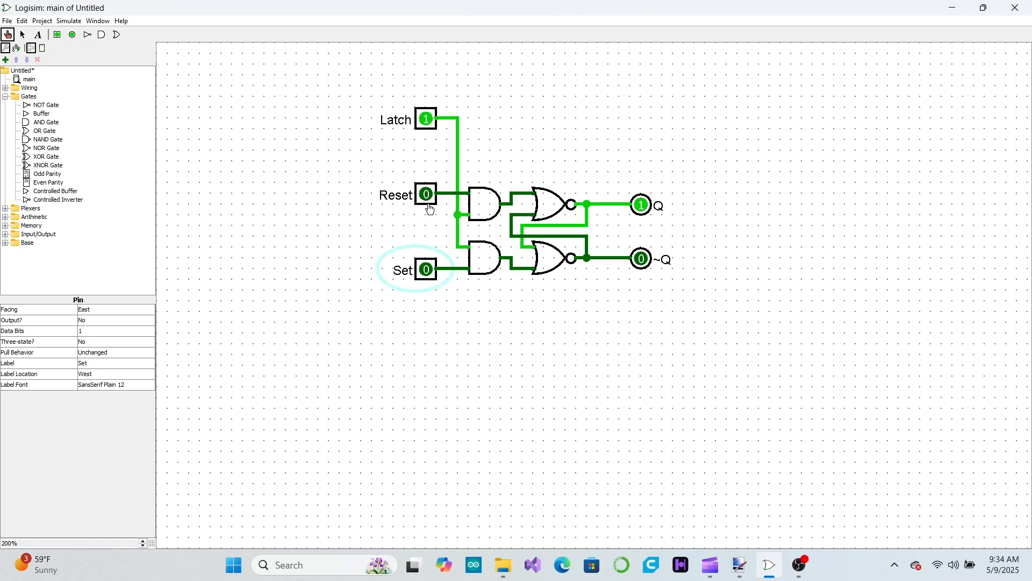
pyautogui.click(427, 195)
pyautogui.click(427, 194)
# Return Latch to 0 and pulse Reset and Set alternately to test that the gate blocks them
pyautogui.click(426, 123)
pyautogui.click(425, 192)
pyautogui.click(425, 193)
pyautogui.click(425, 268)
pyautogui.click(425, 268)
pyautogui.click(426, 194)
pyautogui.click(426, 194)
pyautogui.click(419, 276)
pyautogui.click(419, 276)
# Change the Reset pin's label to D
pyautogui.click(23, 34)
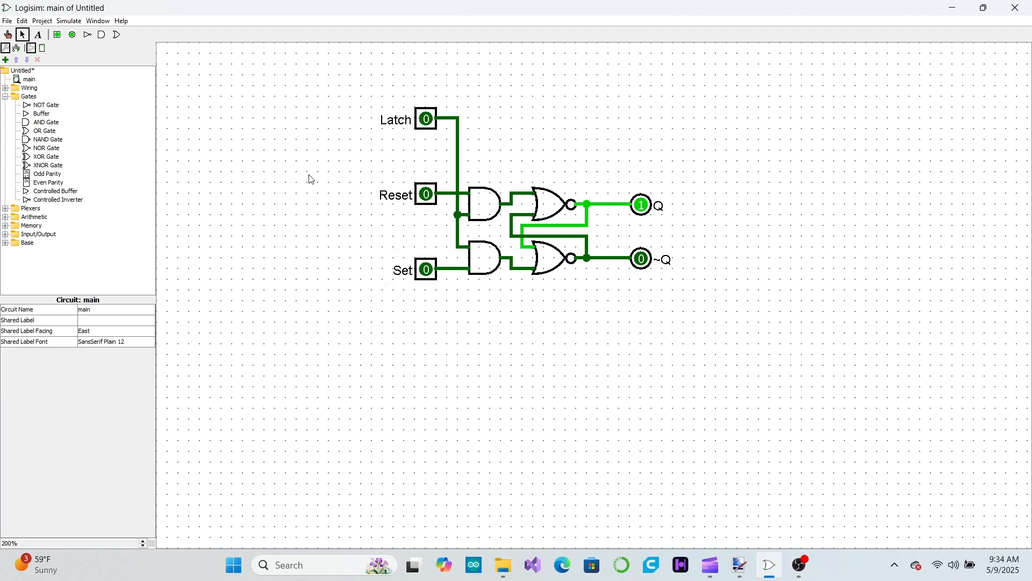
pyautogui.click(424, 196)
pyautogui.click(106, 363)
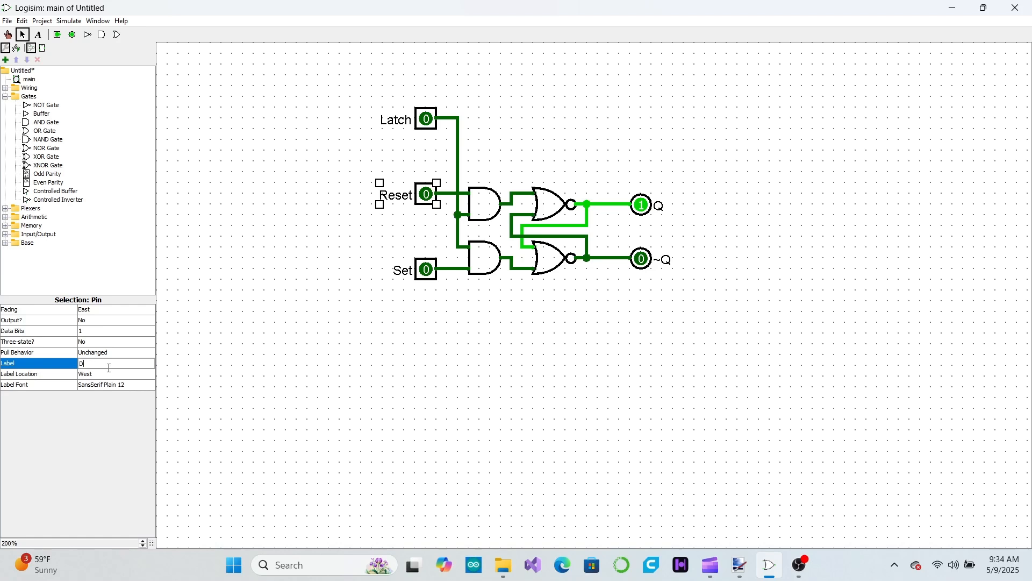
pyautogui.write('D')
pyautogui.press('Return')
pyautogui.click(301, 317)
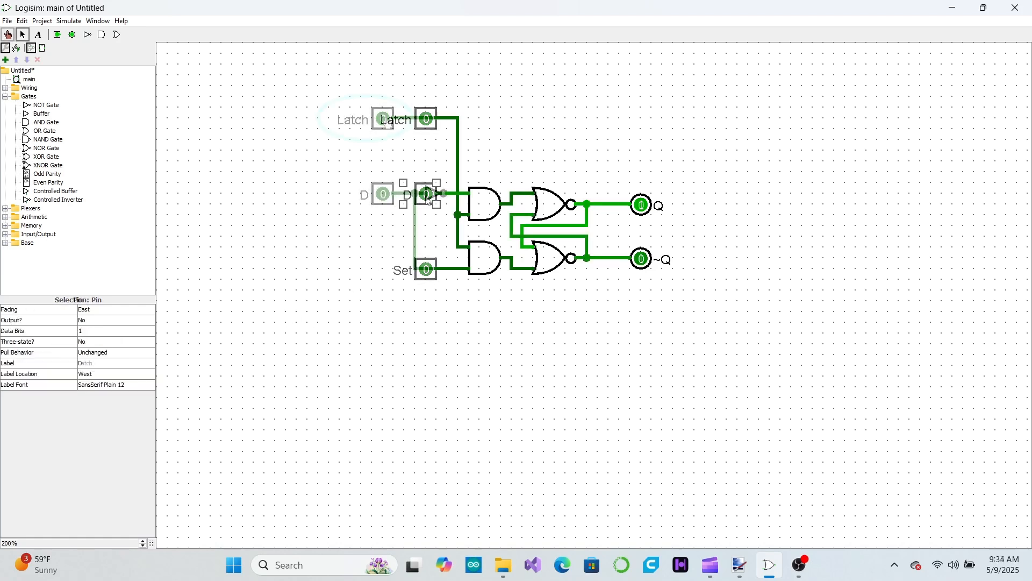
# Set D to 1 and pulse Latch to store the value in the gated D latch
pyautogui.click(385, 194)
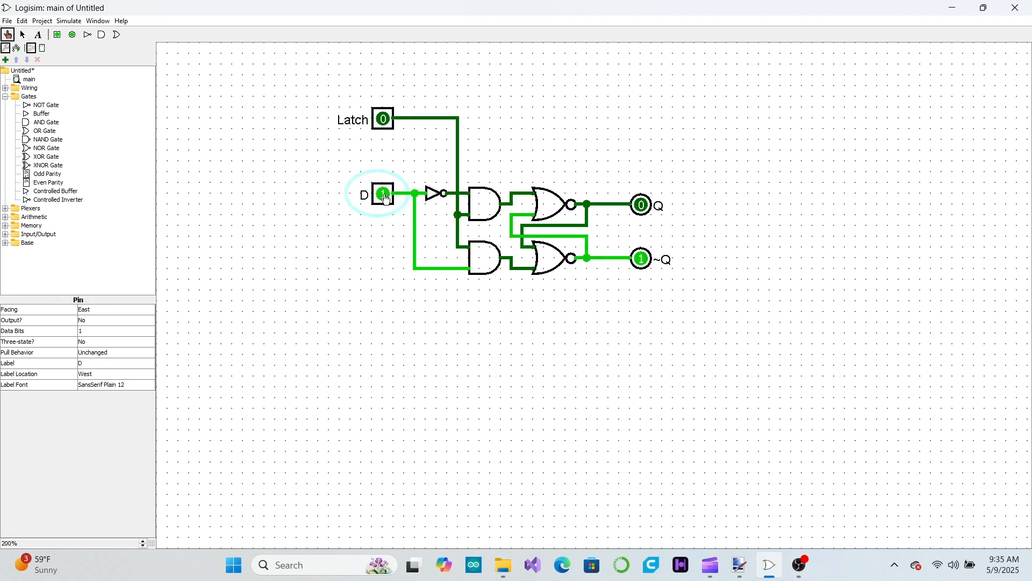
pyautogui.click(384, 119)
pyautogui.click(384, 120)
pyautogui.doubleClick(384, 119)
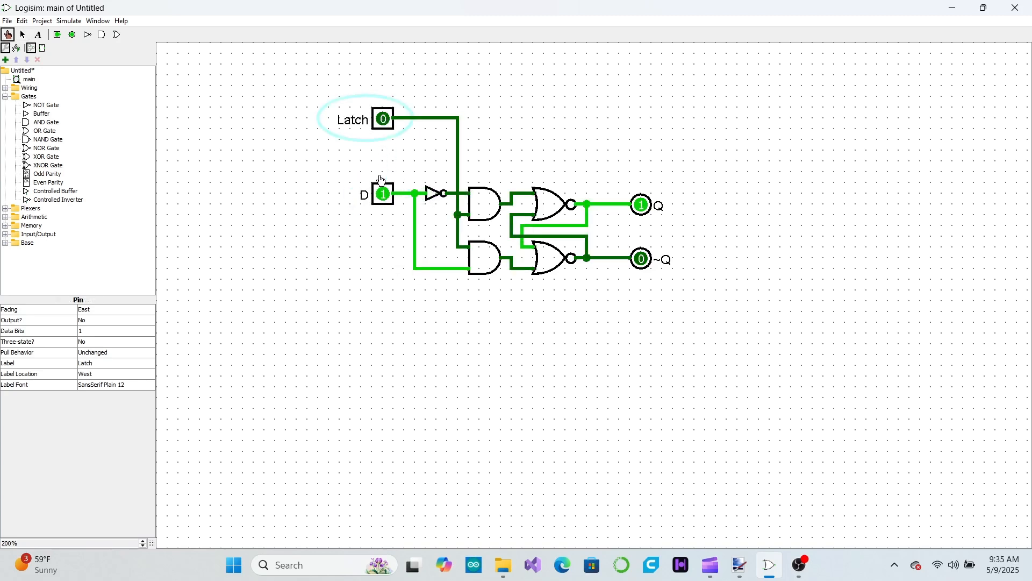
# Change D to 0, and toggle Latch and D in turn to test when the D latch follows its input
pyautogui.click(384, 195)
pyautogui.click(384, 119)
pyautogui.click(384, 195)
pyautogui.click(384, 195)
pyautogui.click(384, 194)
pyautogui.doubleClick(384, 194)
pyautogui.click(384, 119)
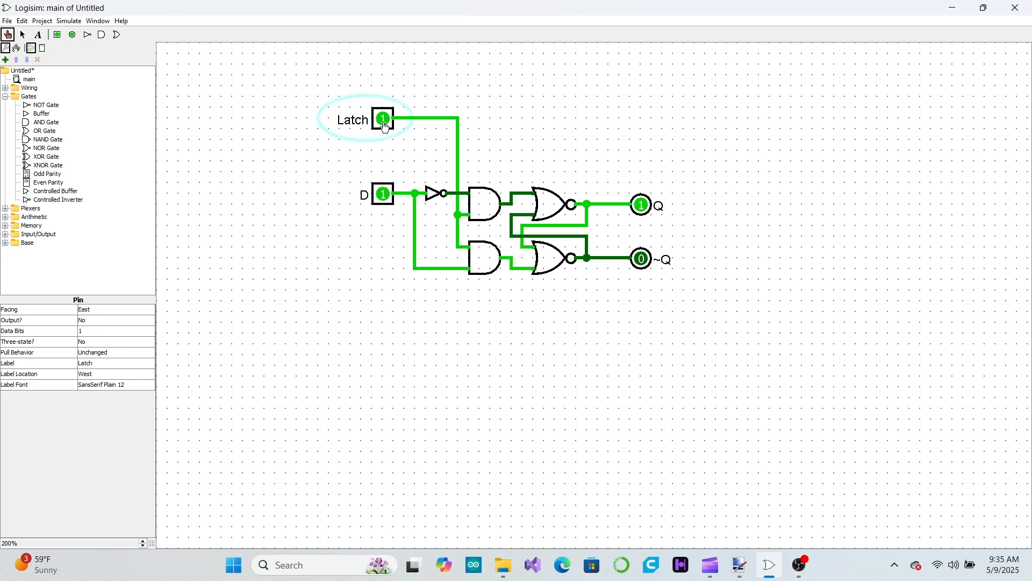
pyautogui.click(384, 195)
pyautogui.doubleClick(384, 195)
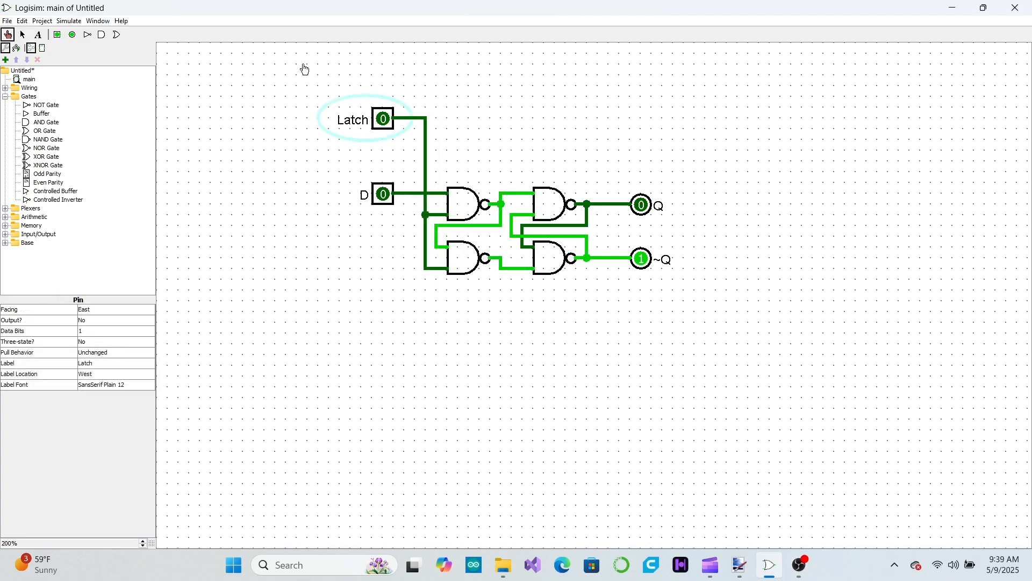
# Pulse the Latch pin of the NAND-based D latch with D at 0
pyautogui.click(379, 122)
pyautogui.click(379, 121)
pyautogui.click(379, 121)
pyautogui.click(379, 121)
# Set D to 1 and pulse Latch repeatedly to load it into the NAND-based latch
pyautogui.click(384, 196)
pyautogui.click(380, 124)
pyautogui.click(380, 125)
pyautogui.click(380, 124)
pyautogui.click(380, 124)
pyautogui.click(380, 125)
pyautogui.click(380, 124)
# Set D back to 0 and pulse Latch to load the new value into the NAND-based latch
pyautogui.click(384, 195)
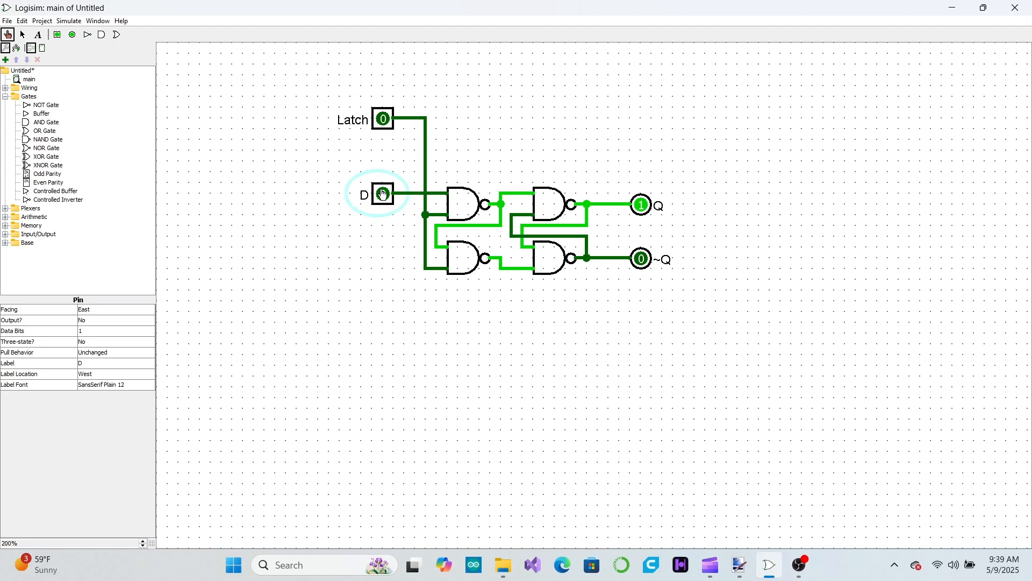
pyautogui.click(385, 120)
pyautogui.click(383, 195)
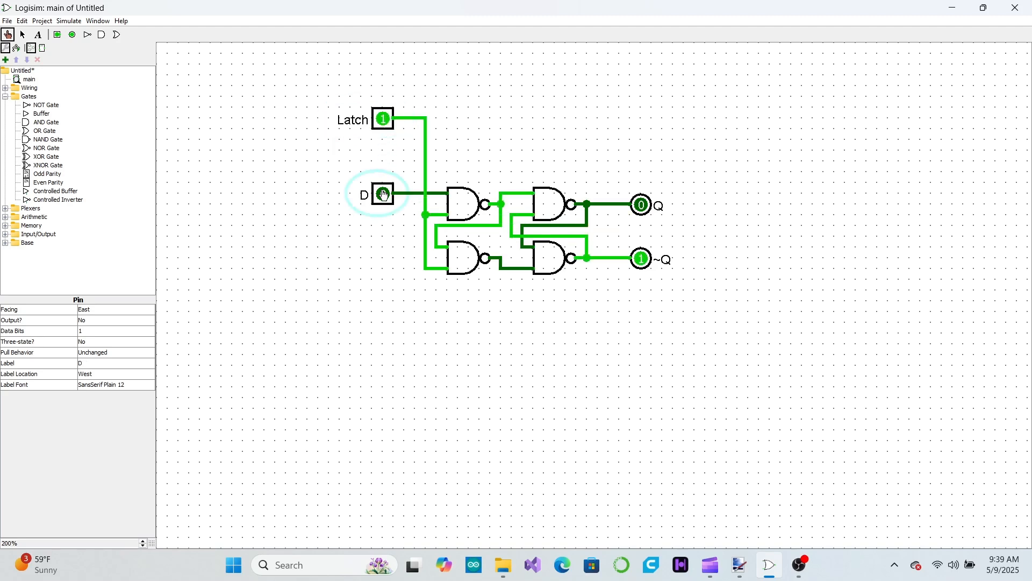
pyautogui.click(385, 121)
pyautogui.click(384, 121)
pyautogui.click(384, 122)
pyautogui.click(383, 121)
# Toggle D several times and pulse Latch to check when the NAND latch's outputs respond
pyautogui.click(384, 195)
pyautogui.click(383, 194)
pyautogui.click(384, 194)
pyautogui.click(384, 195)
pyautogui.click(385, 118)
pyautogui.click(385, 118)
pyautogui.click(385, 119)
# Alternate between toggling D and Latch to retest the latch's behaviour
pyautogui.click(384, 194)
pyautogui.click(385, 125)
pyautogui.click(385, 192)
pyautogui.click(384, 120)
pyautogui.click(383, 121)
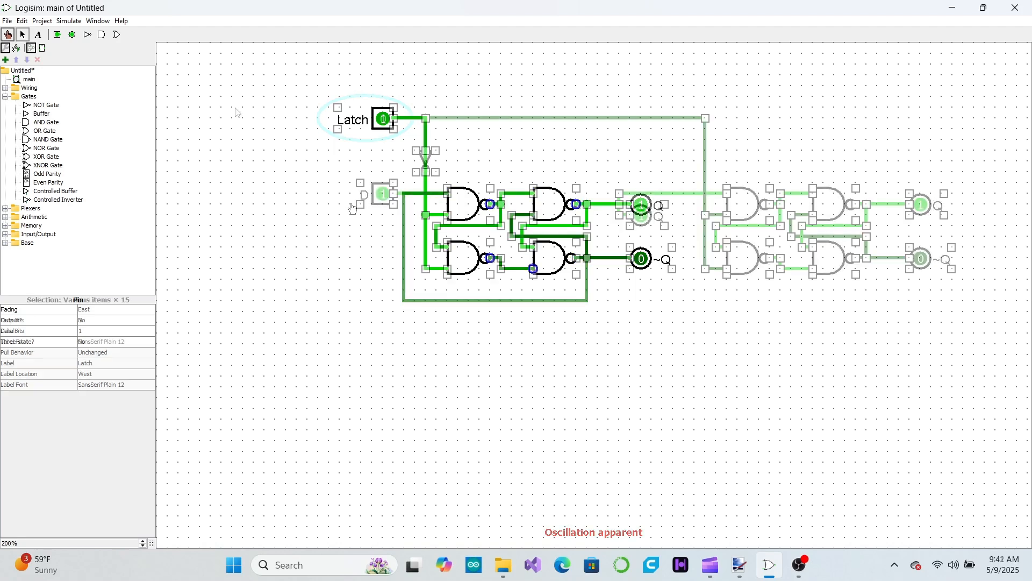
# Select the entire two-stage latch circuit and shift it left and slightly down on the canvas
pyautogui.hotkey('ctrl', 'a')
pyautogui.moveTo(556, 203); pyautogui.dragTo(469, 225)
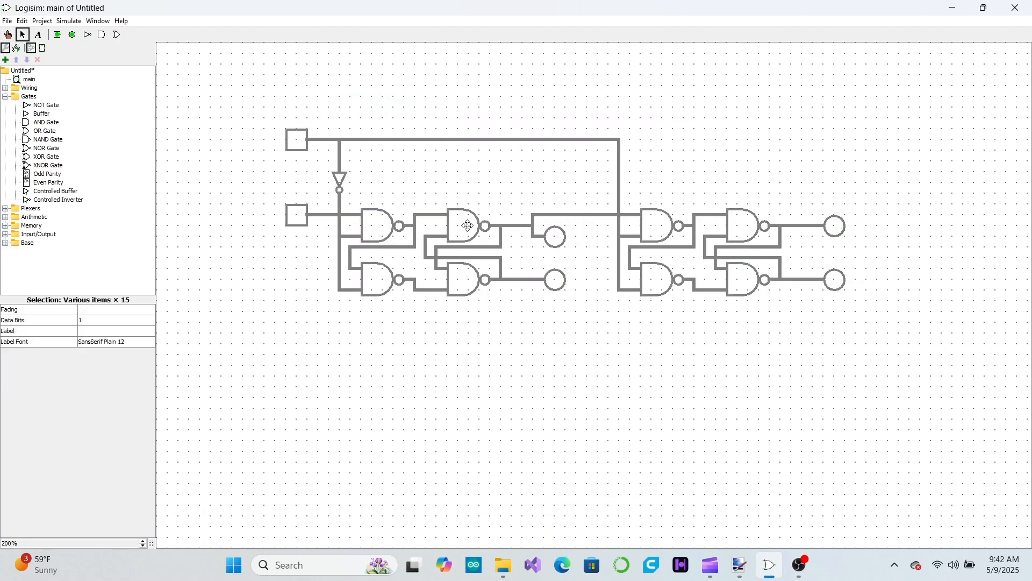
pyautogui.click(292, 330)
# Toggle Latch repeatedly with D at 1 to clock the value through both latch stages
pyautogui.click(9, 35)
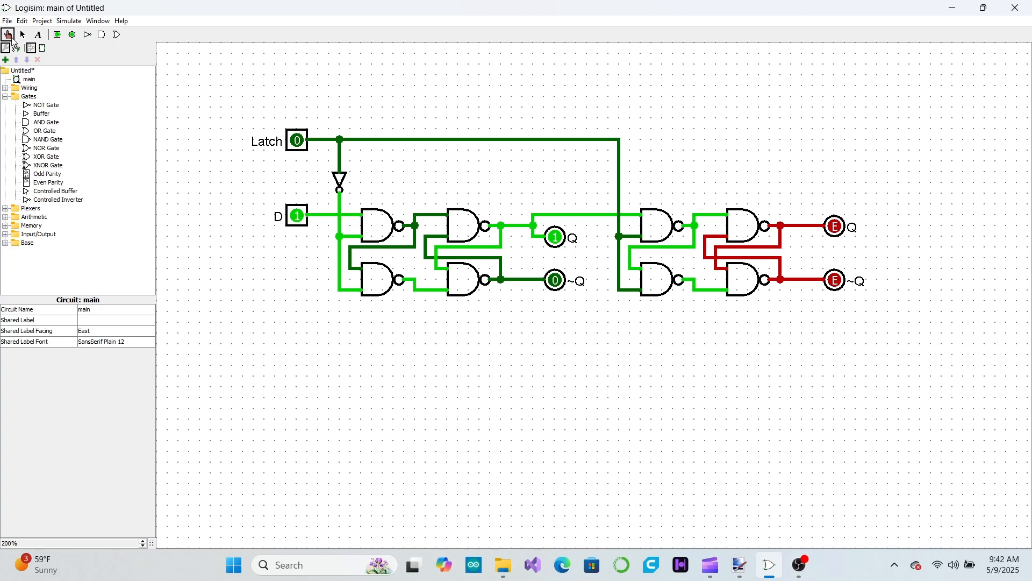
pyautogui.click(298, 143)
pyautogui.click(298, 144)
pyautogui.click(298, 145)
pyautogui.click(298, 145)
pyautogui.click(298, 144)
pyautogui.click(297, 144)
pyautogui.click(298, 144)
pyautogui.click(298, 144)
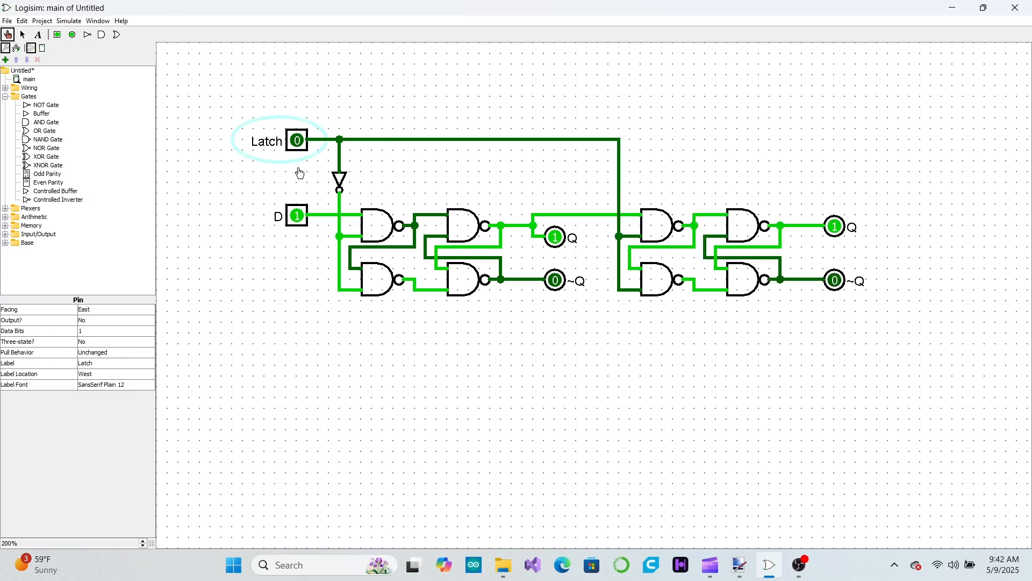
# Set D to 0 and pulse Latch to clock it through the two-stage flip-flop
pyautogui.click(298, 217)
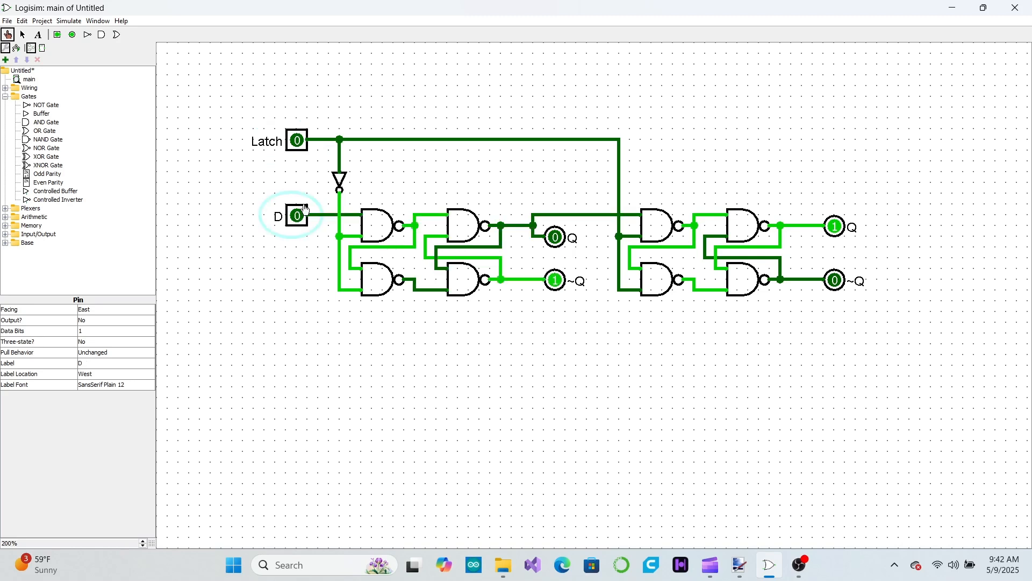
pyautogui.click(297, 144)
pyautogui.click(296, 144)
pyautogui.click(297, 144)
pyautogui.click(296, 147)
pyautogui.click(296, 147)
pyautogui.click(296, 146)
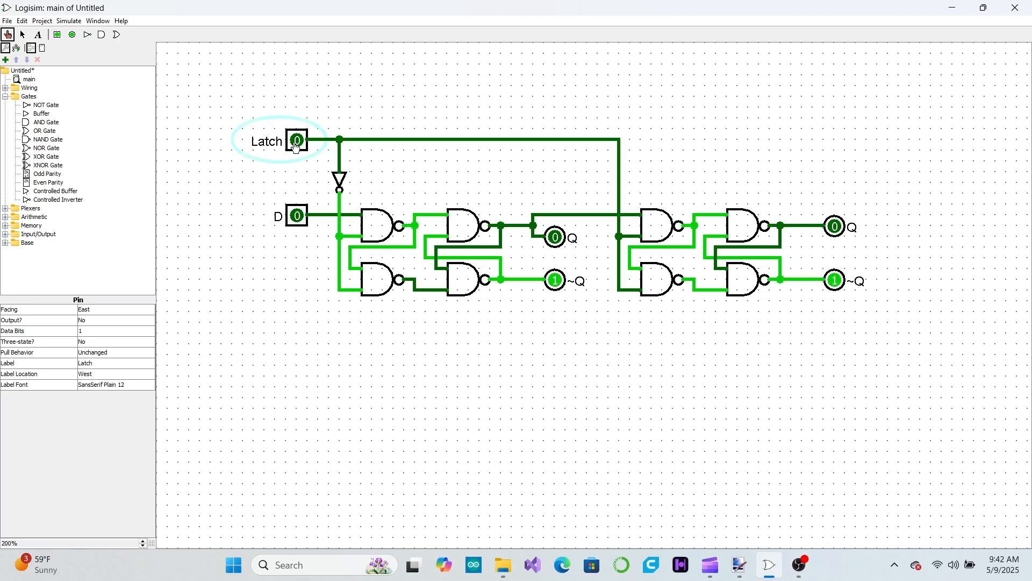
pyautogui.click(296, 147)
# Toggle D several times in the two-stage flip-flop, leaving it at 1
pyautogui.click(302, 220)
pyautogui.click(302, 220)
pyautogui.click(301, 220)
pyautogui.click(302, 219)
pyautogui.click(301, 219)
# Pulse Latch repeatedly to transfer D's value of 1 to the second stage, leaving Latch at 0
pyautogui.click(297, 146)
pyautogui.click(297, 146)
pyautogui.click(297, 146)
pyautogui.click(297, 146)
pyautogui.click(297, 146)
pyautogui.click(296, 146)
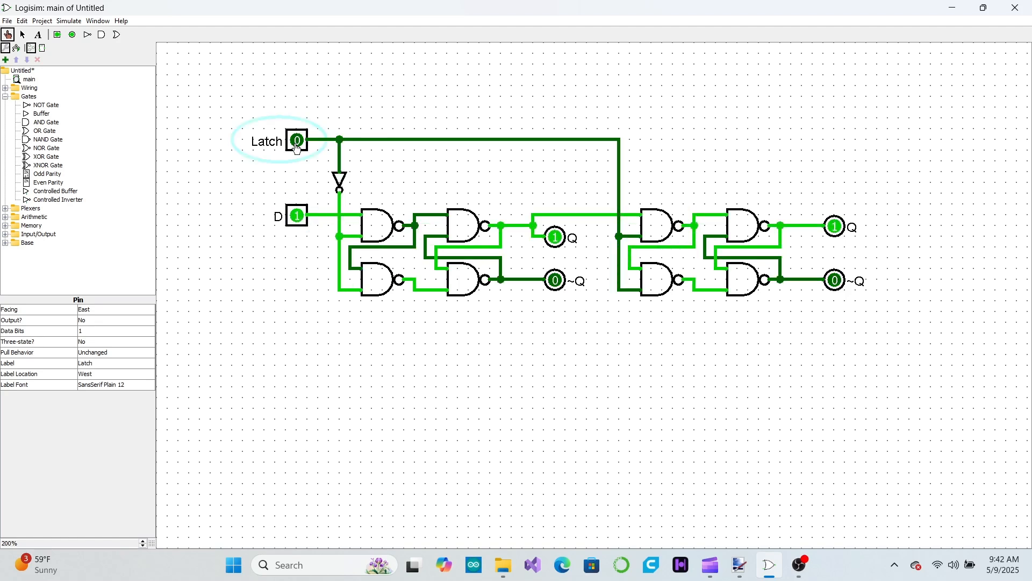
# Return D to 0 and pulse Latch to update the second stage's output
pyautogui.click(300, 217)
pyautogui.click(299, 148)
pyautogui.click(299, 148)
pyautogui.click(299, 148)
pyautogui.click(299, 147)
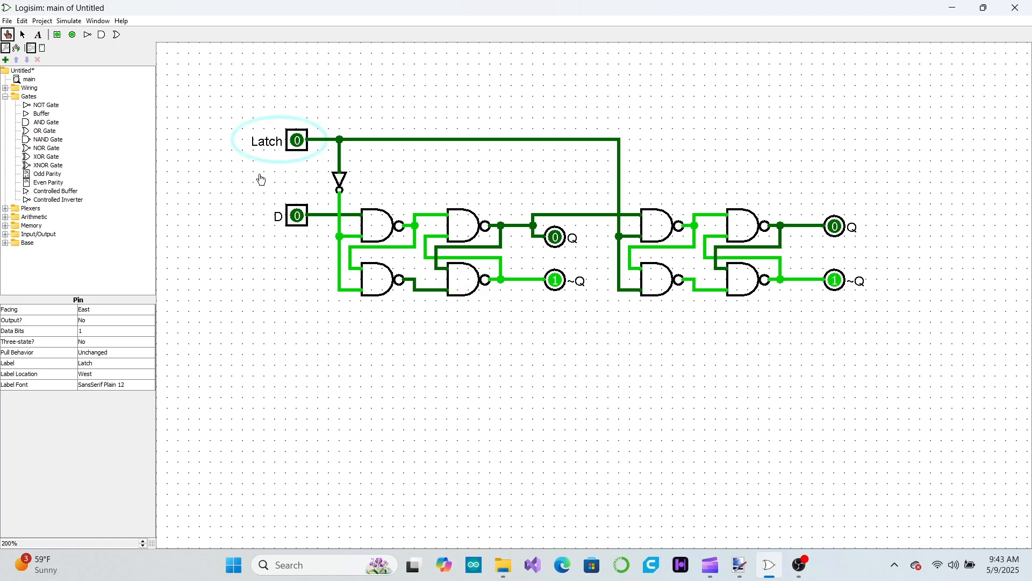
# Delete the D pin and wire the second stage's ~Q output back to the first stage's data input
pyautogui.click(23, 35)
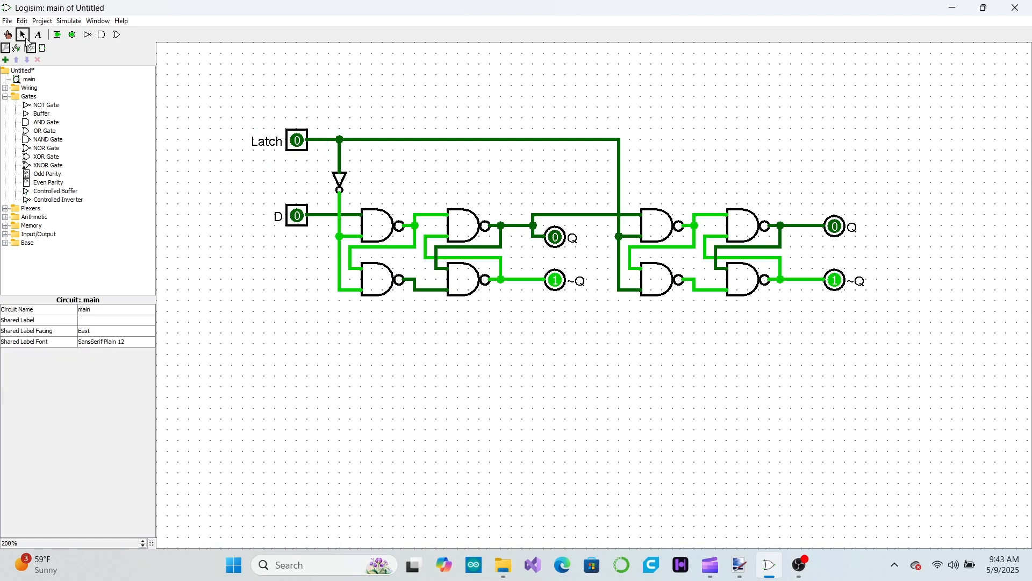
pyautogui.click(300, 222)
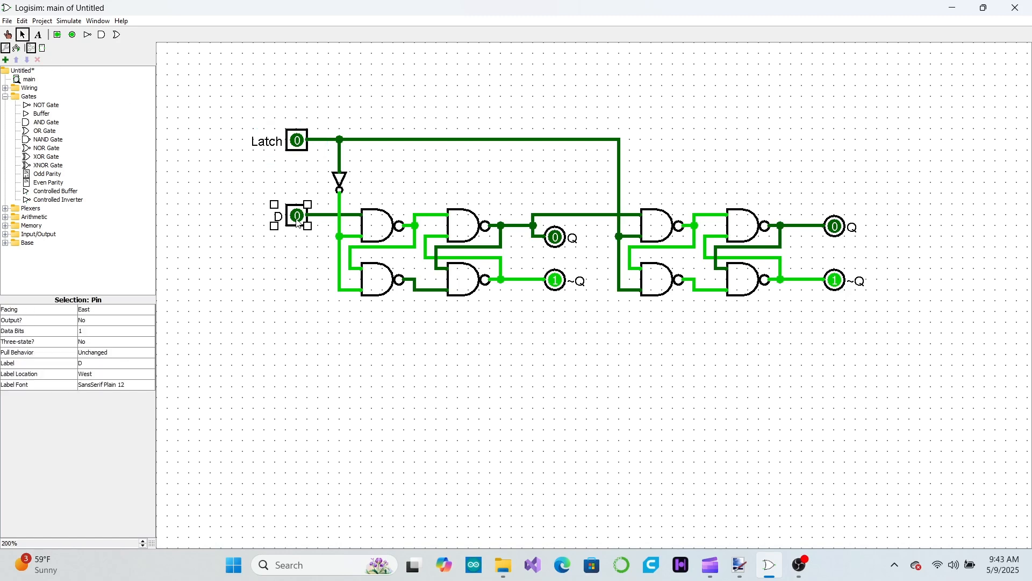
pyautogui.press('Delete')
pyautogui.moveTo(307, 215); pyautogui.dragTo(813, 280)
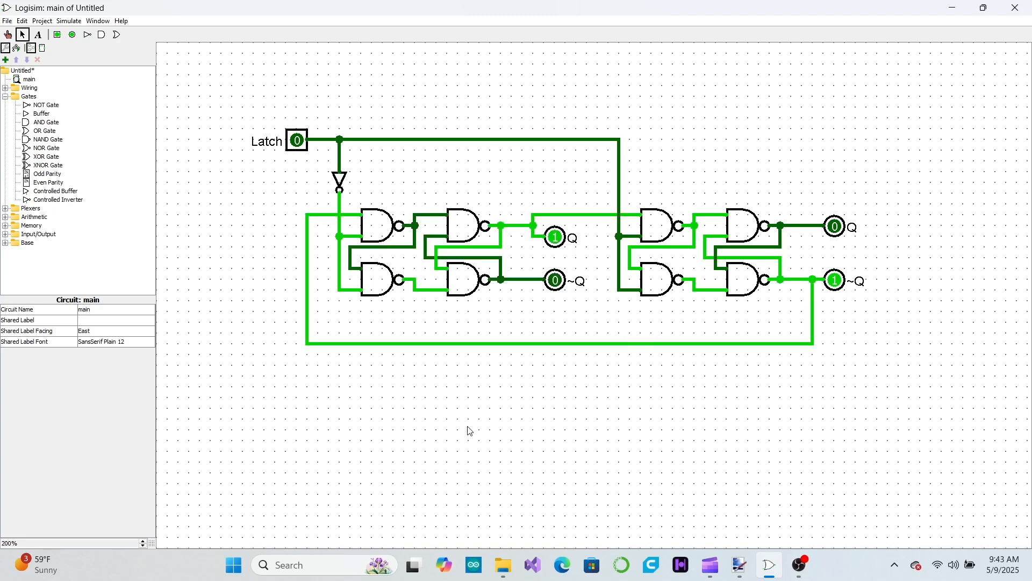
# Toggle Latch on and off repeatedly to test the two-stage NAND flip-flop with its ~Q feedback
pyautogui.click(7, 34)
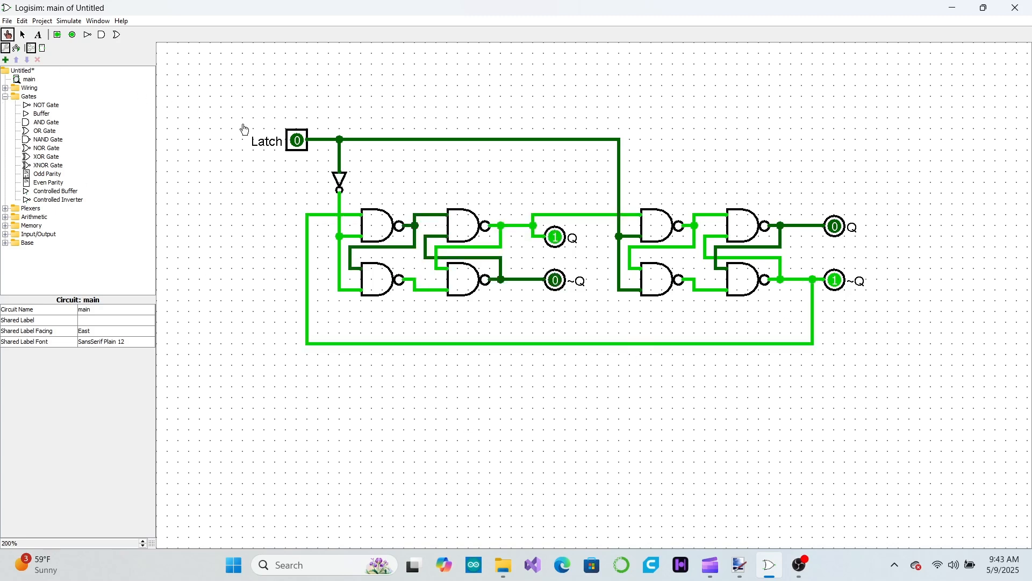
pyautogui.click(304, 145)
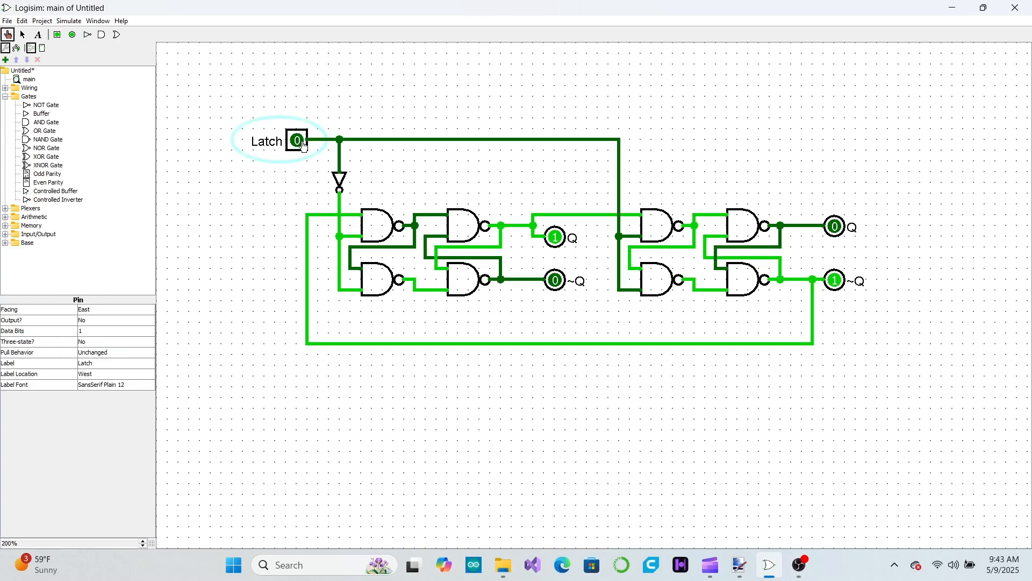
pyautogui.click(304, 146)
pyautogui.click(304, 145)
pyautogui.click(303, 146)
pyautogui.click(304, 146)
pyautogui.click(304, 146)
pyautogui.click(303, 145)
pyautogui.click(304, 146)
pyautogui.click(304, 146)
pyautogui.click(304, 145)
pyautogui.click(304, 145)
pyautogui.click(304, 145)
pyautogui.click(304, 146)
pyautogui.click(304, 146)
pyautogui.click(304, 145)
pyautogui.click(304, 145)
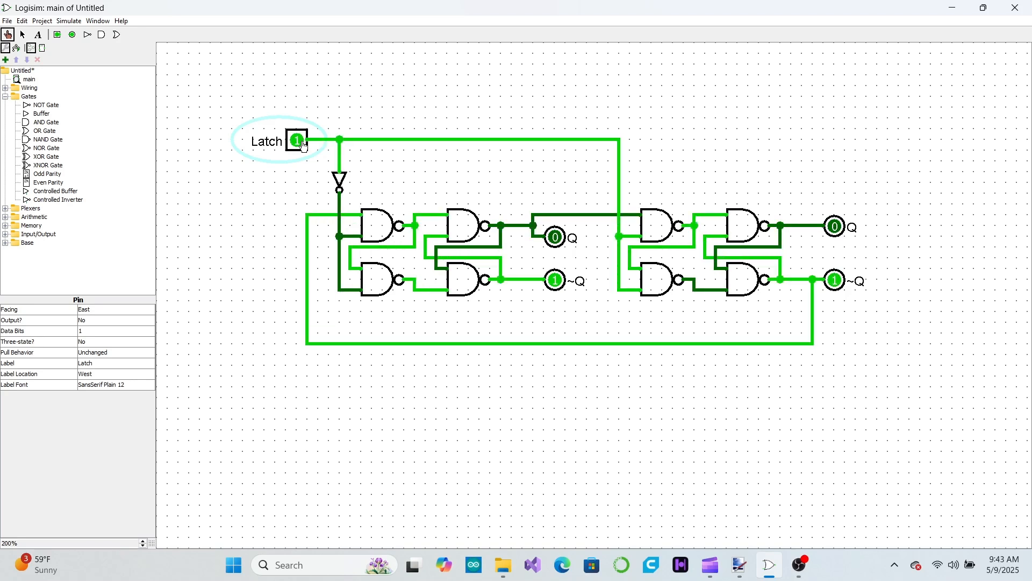
pyautogui.click(303, 146)
pyautogui.click(304, 146)
pyautogui.click(303, 145)
pyautogui.click(304, 146)
pyautogui.click(304, 146)
pyautogui.click(304, 146)
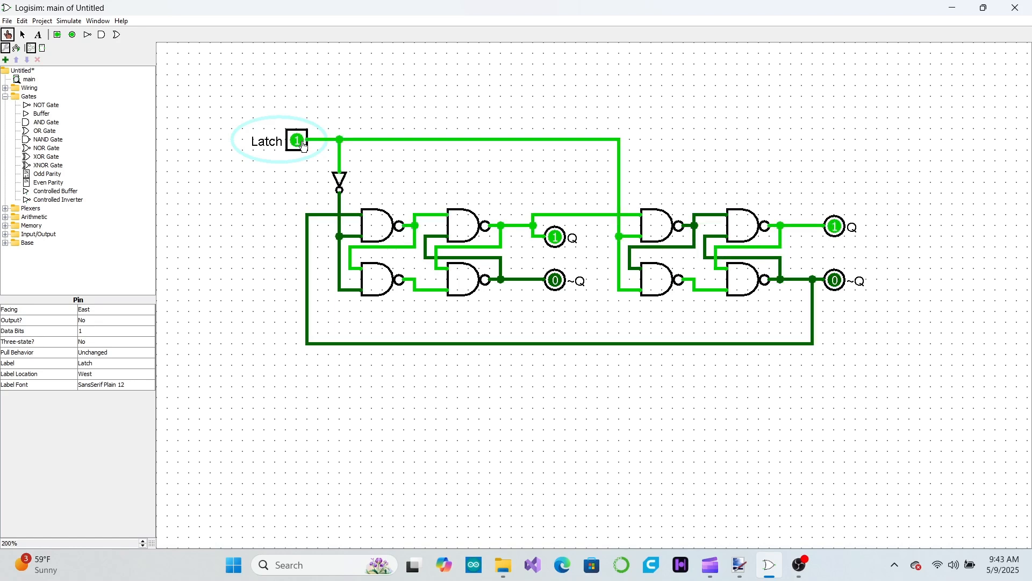
pyautogui.click(304, 146)
pyautogui.click(304, 146)
pyautogui.click(303, 145)
pyautogui.click(304, 145)
pyautogui.click(304, 146)
pyautogui.click(304, 146)
pyautogui.click(303, 146)
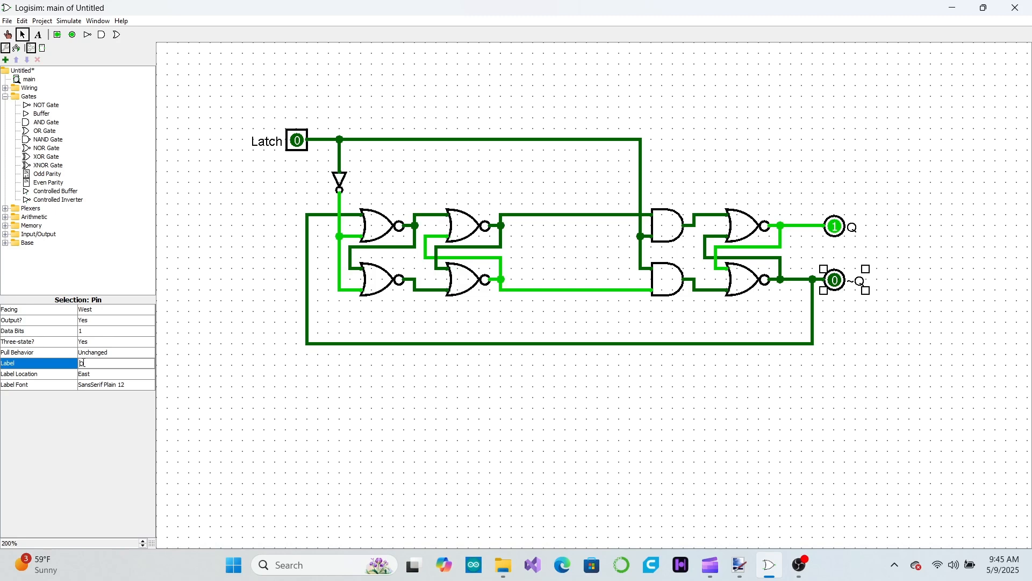
# Relabel the lower output pin as Q and the upper output pin as ~Q
pyautogui.press('Return')
pyautogui.click(830, 230)
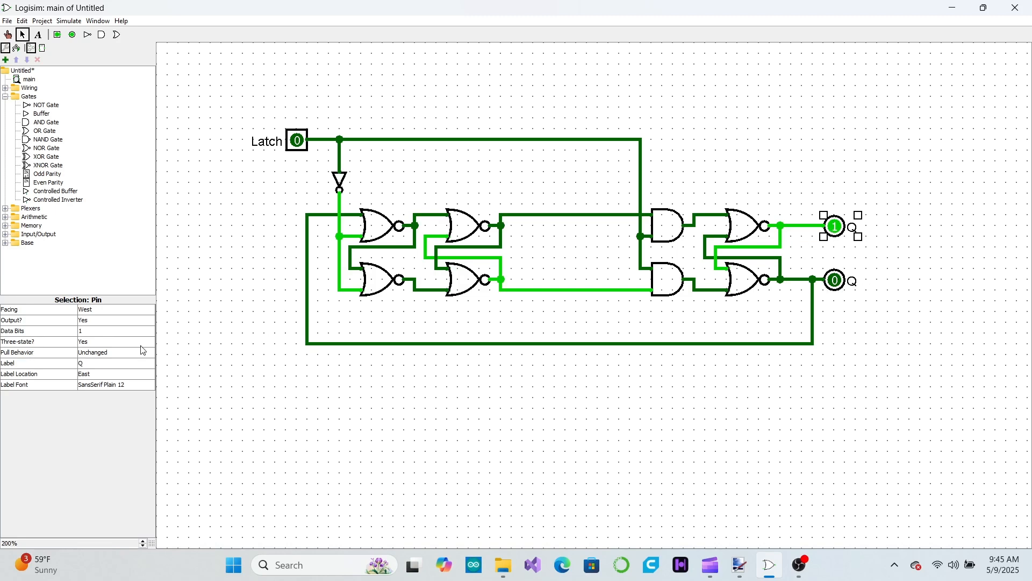
pyautogui.click(81, 364)
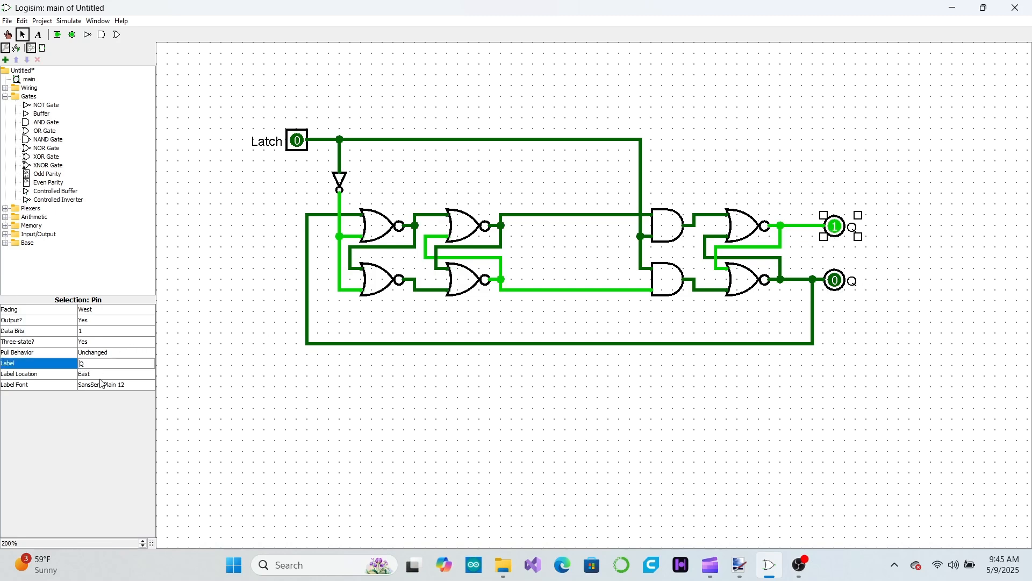
pyautogui.write('~')
pyautogui.press('Return')
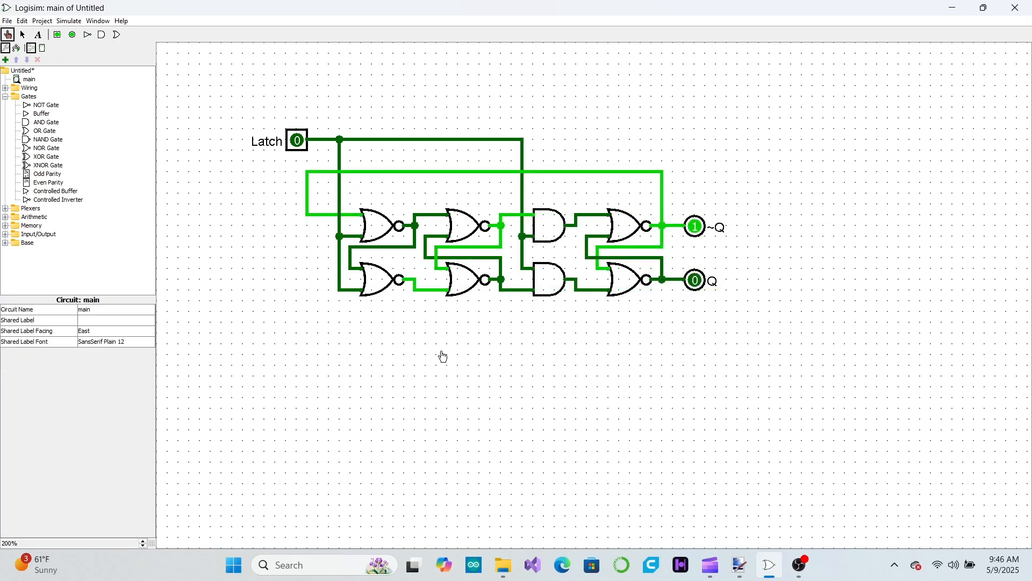
# Toggle Latch on and off repeatedly to test the compact NOR/AND flip-flop fed back from ~Q
pyautogui.click(296, 140)
pyautogui.click(295, 140)
pyautogui.click(295, 140)
pyautogui.click(295, 140)
pyautogui.click(295, 140)
pyautogui.click(296, 140)
pyautogui.click(295, 140)
pyautogui.click(295, 140)
pyautogui.click(295, 140)
pyautogui.click(295, 139)
pyautogui.click(295, 140)
pyautogui.click(295, 140)
pyautogui.click(296, 140)
pyautogui.click(295, 141)
pyautogui.click(295, 140)
pyautogui.click(295, 141)
pyautogui.click(296, 140)
pyautogui.click(296, 140)
pyautogui.click(296, 140)
pyautogui.click(296, 141)
pyautogui.click(295, 141)
pyautogui.click(295, 140)
pyautogui.click(296, 140)
pyautogui.click(295, 140)
pyautogui.click(296, 141)
pyautogui.click(296, 140)
pyautogui.click(295, 140)
pyautogui.click(295, 140)
pyautogui.click(295, 140)
pyautogui.click(295, 141)
pyautogui.click(295, 140)
pyautogui.click(296, 140)
pyautogui.click(296, 141)
pyautogui.click(296, 141)
pyautogui.click(296, 140)
pyautogui.click(296, 141)
pyautogui.click(296, 141)
pyautogui.click(295, 140)
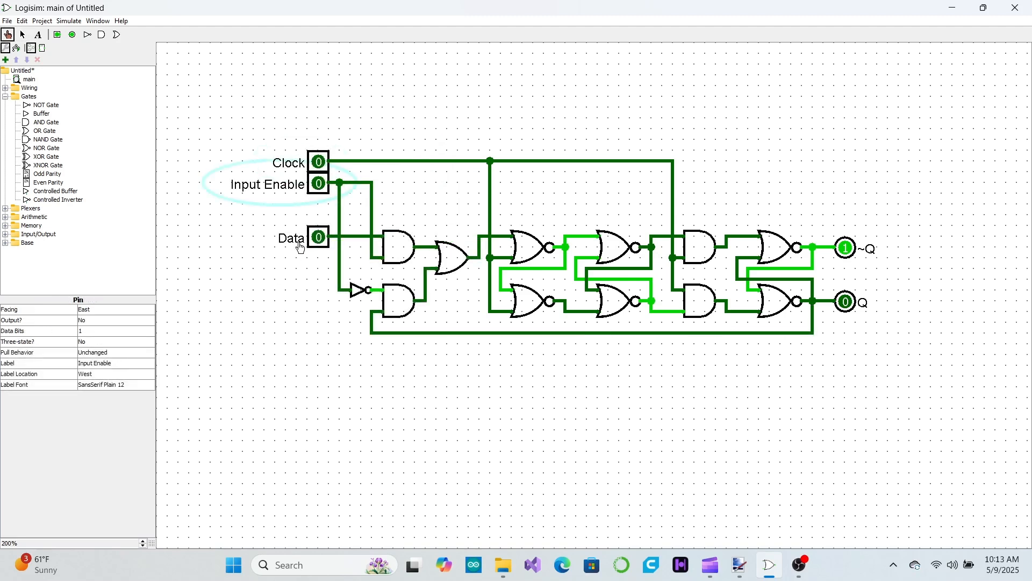
# Set Input Enable and Data to 1 and toggle Clock to store Data in the one-bit register
pyautogui.click(318, 189)
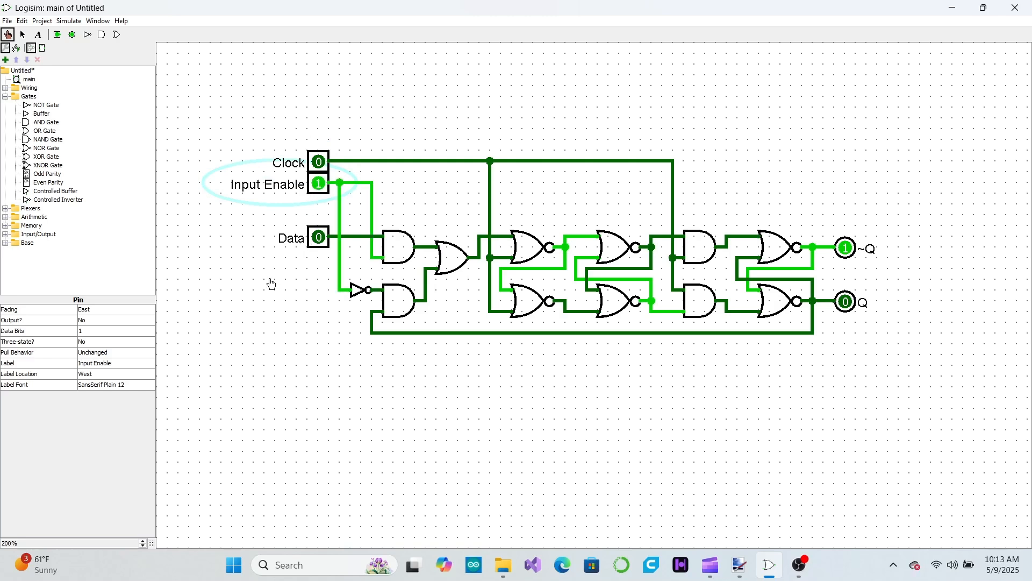
pyautogui.click(320, 239)
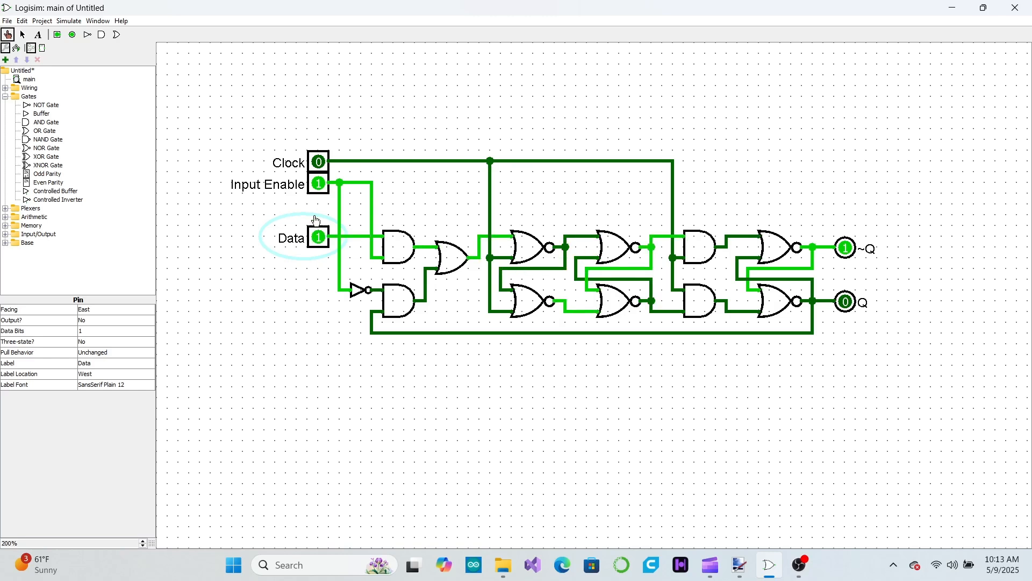
pyautogui.click(313, 164)
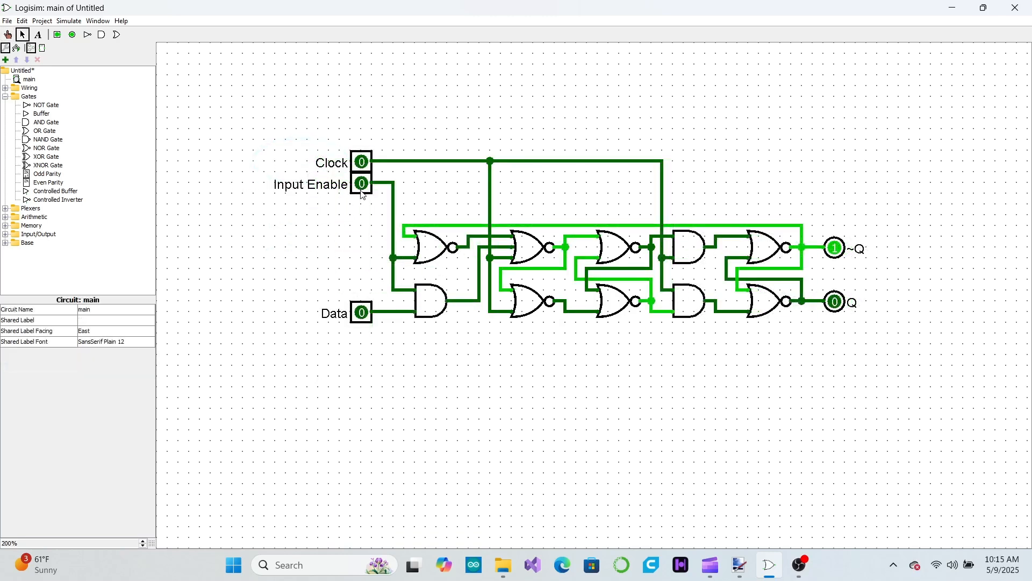
pyautogui.click(363, 191)
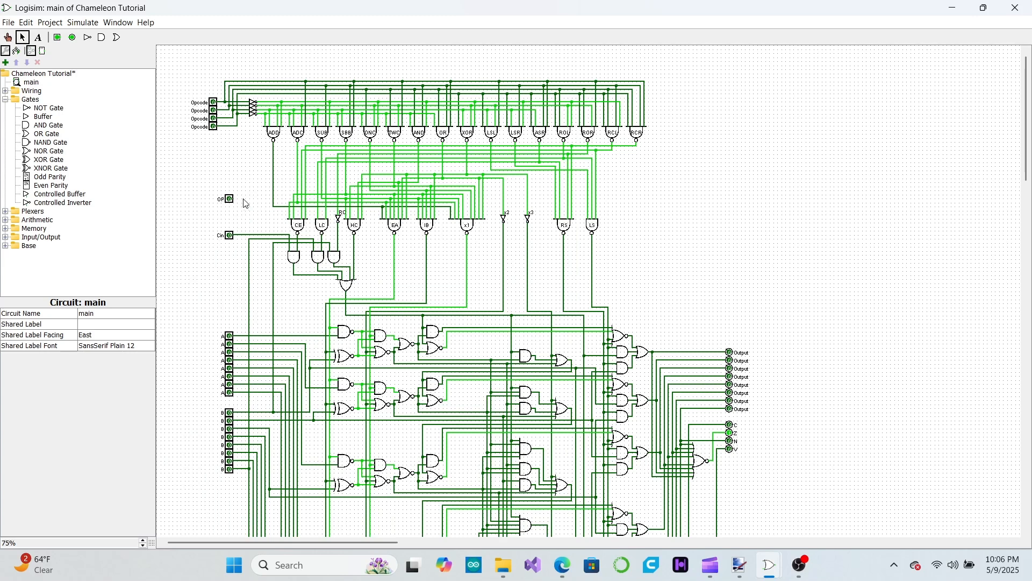
# Wire the OP pin up to the shared input line of the opcode decoder gates
pyautogui.moveTo(235, 199); pyautogui.dragTo(249, 123)
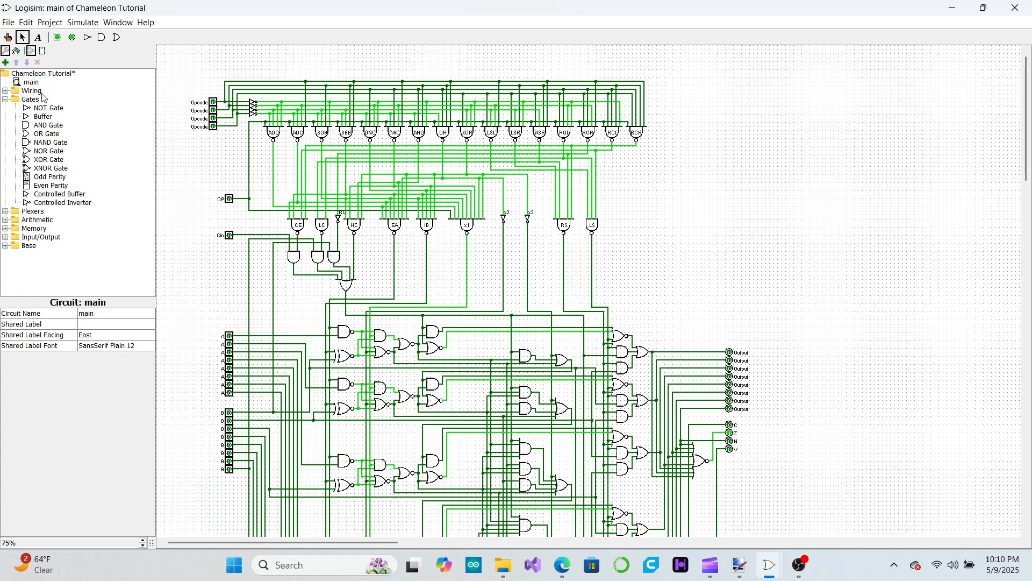
# Toggle the first A and B input bits to test the ALU's output with OP at 0
pyautogui.click(8, 37)
pyautogui.click(230, 337)
pyautogui.click(230, 413)
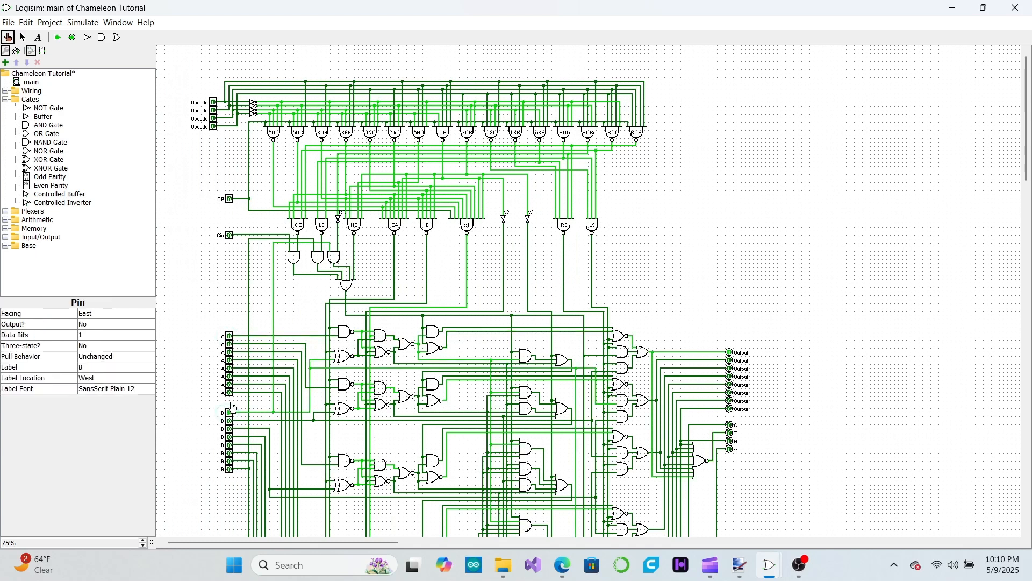
pyautogui.click(230, 337)
pyautogui.click(230, 337)
pyautogui.click(230, 413)
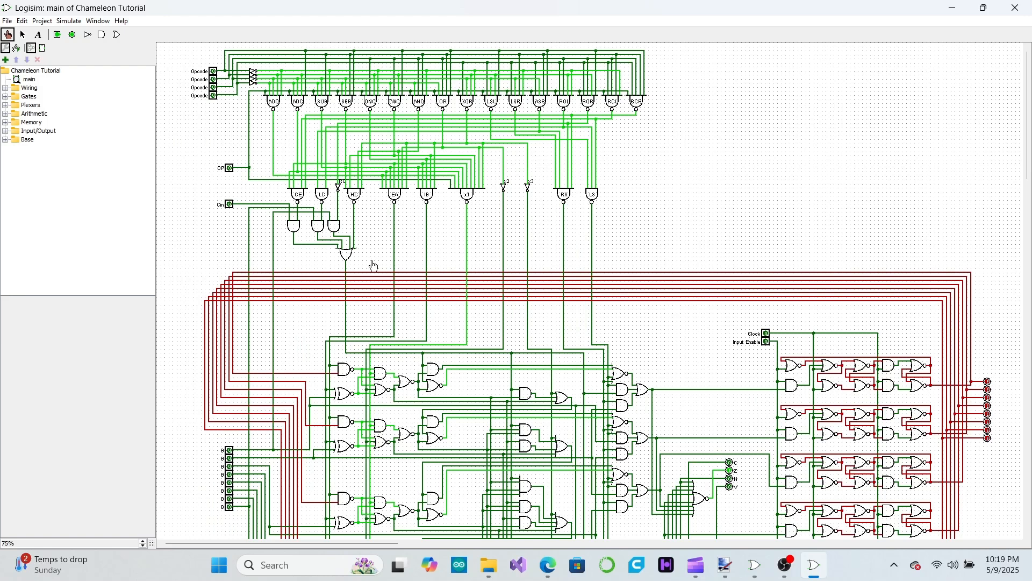
# Set the B inputs to 13 by turning on the first, third and fourth bits
pyautogui.click(230, 476)
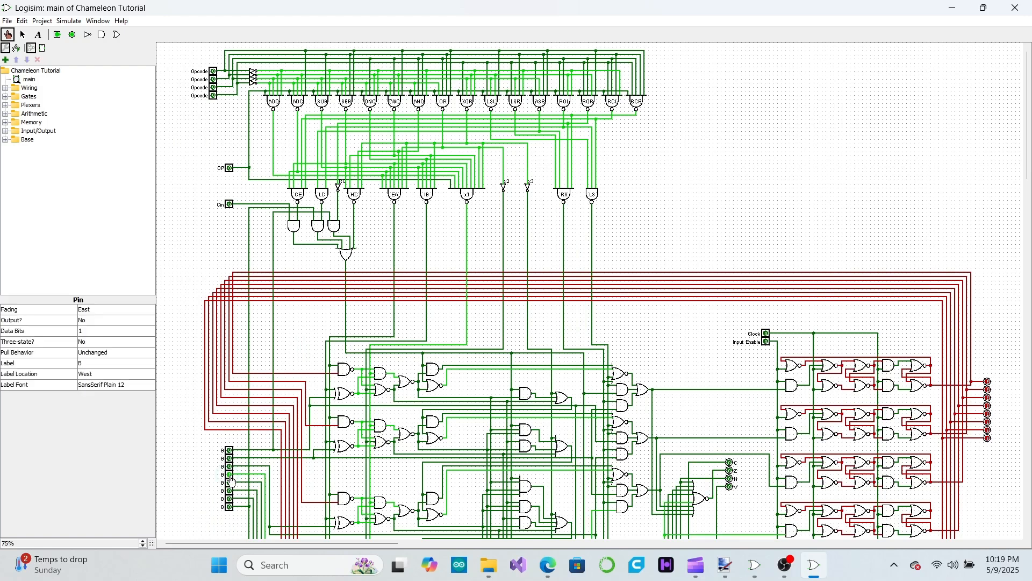
pyautogui.click(230, 467)
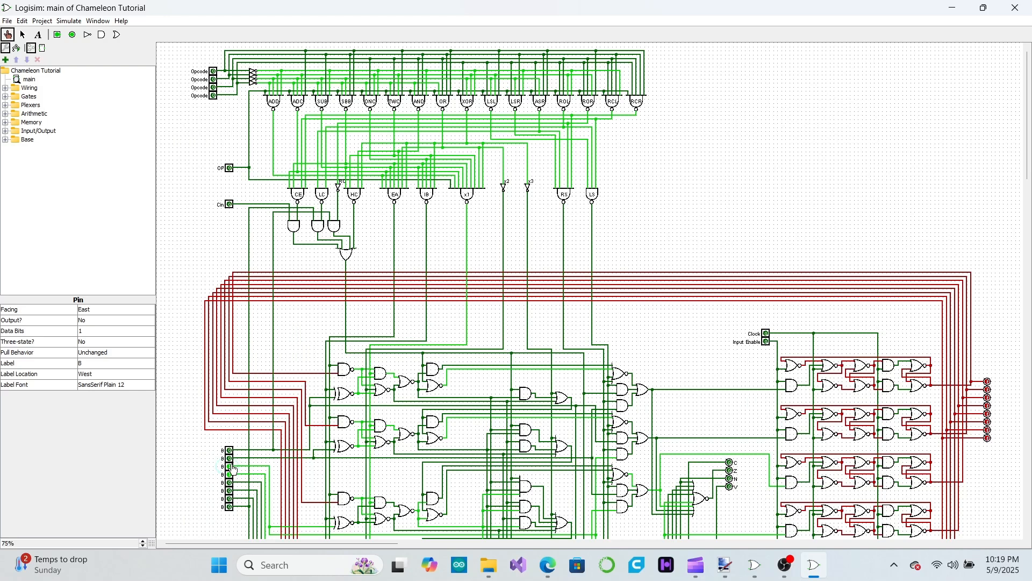
pyautogui.click(231, 450)
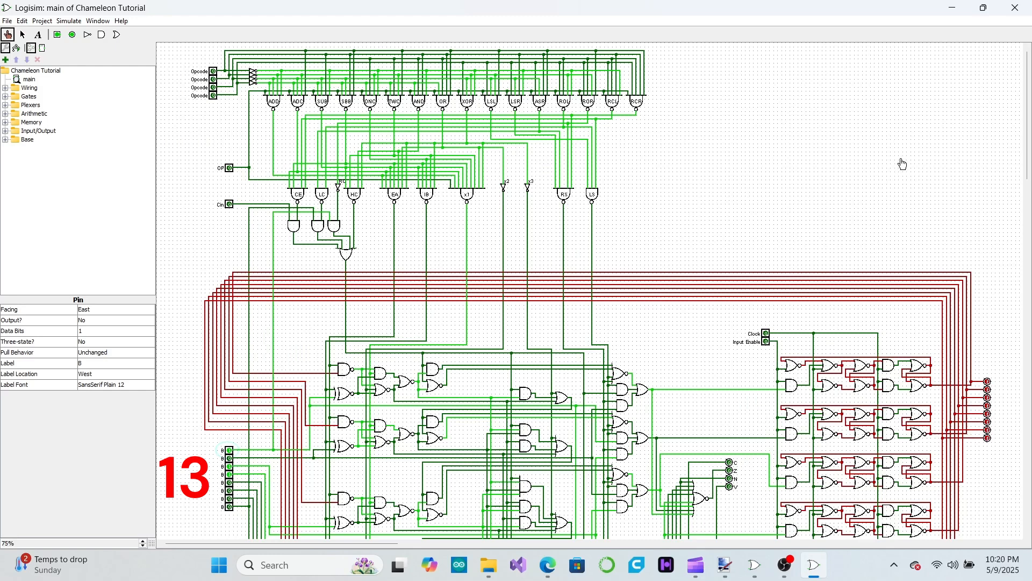
# Turn on the register's Input Enable and pulse Clock to load 13 into the register
pyautogui.click(766, 334)
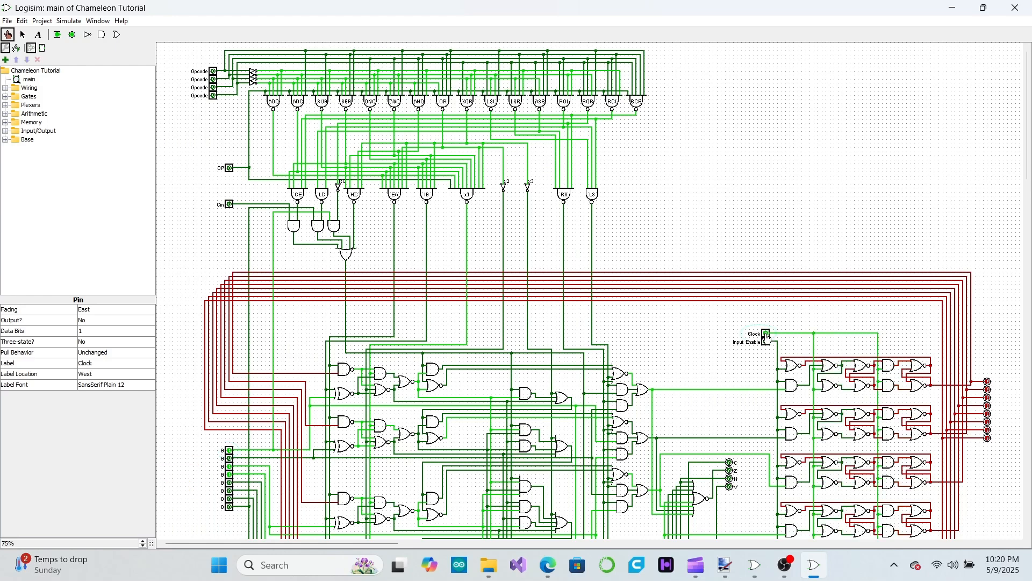
pyautogui.click(766, 342)
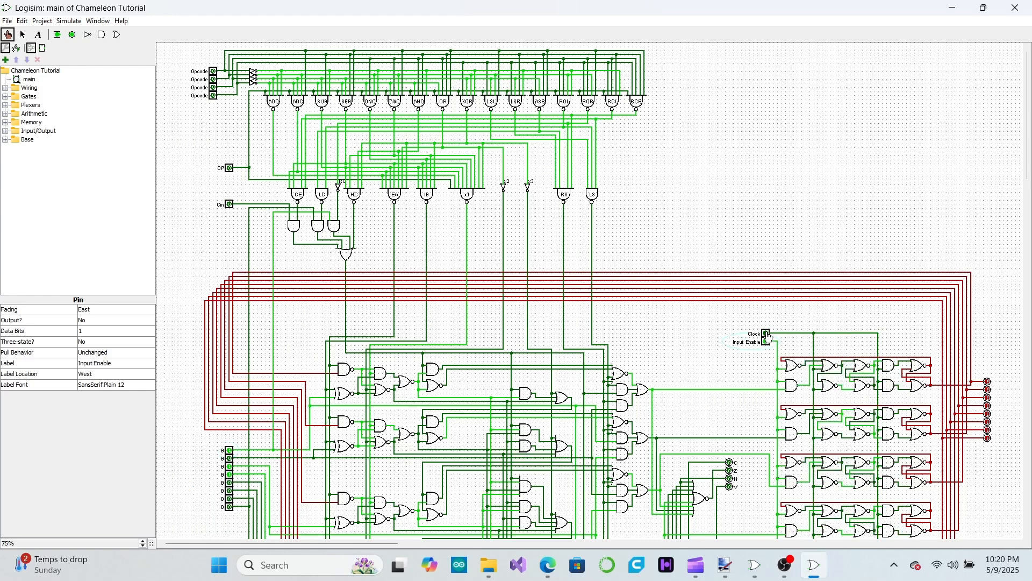
pyautogui.click(767, 334)
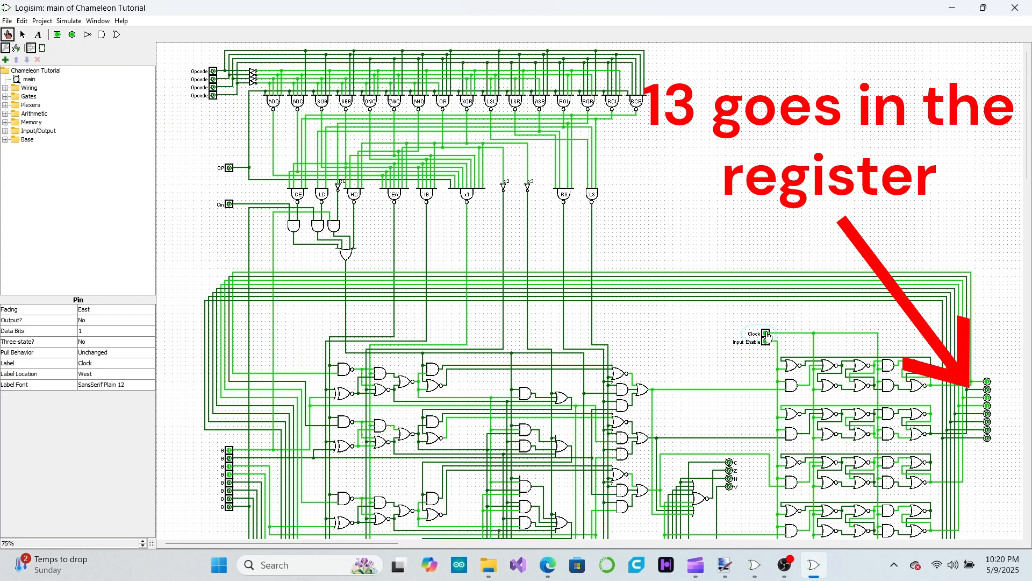
# Set the B inputs to 27, turn on OP, and pulse Clock to add them to the register's 13
pyautogui.click(229, 467)
pyautogui.click(229, 465)
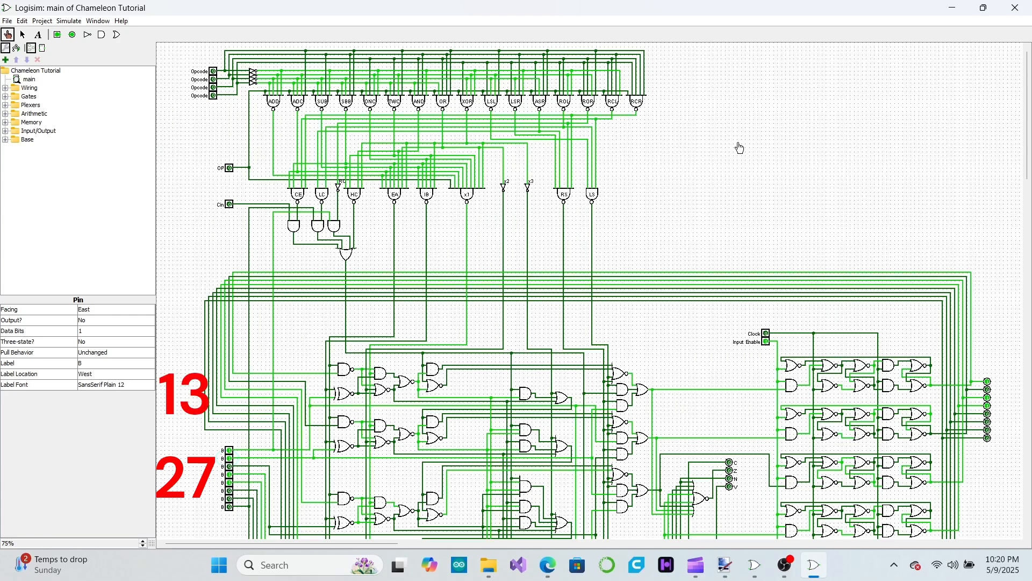
pyautogui.click(229, 168)
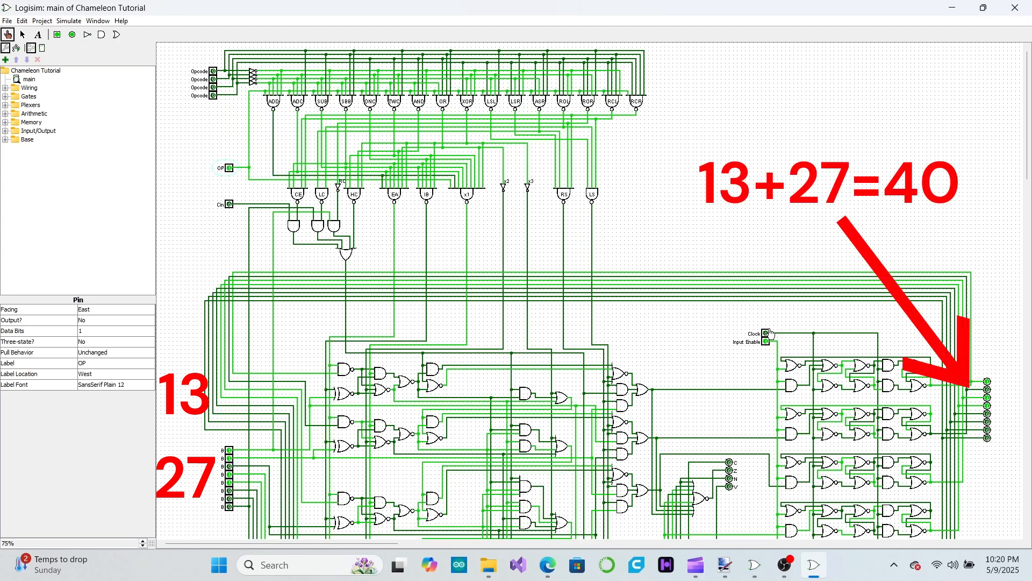
pyautogui.click(766, 335)
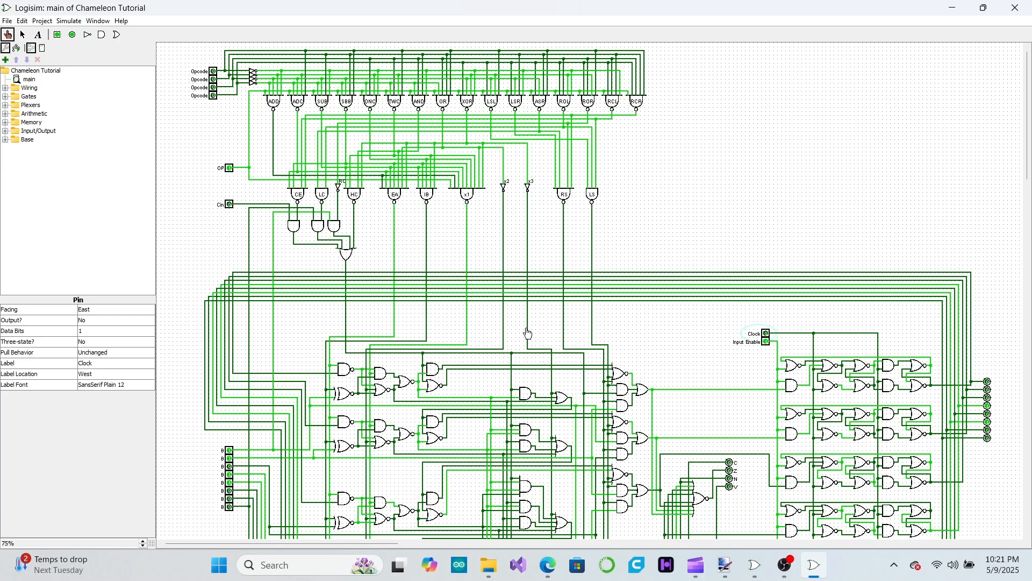
# Zoom the canvas out to 50% to view the combined ALU and eight-bit register circuit
pyautogui.click(143, 545)
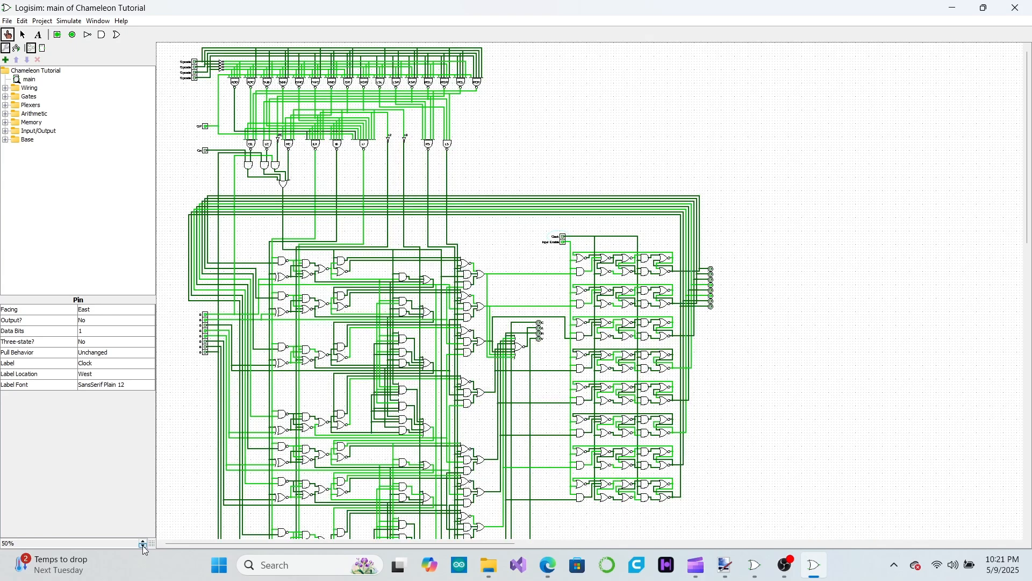
pyautogui.click(143, 545)
pyautogui.click(143, 541)
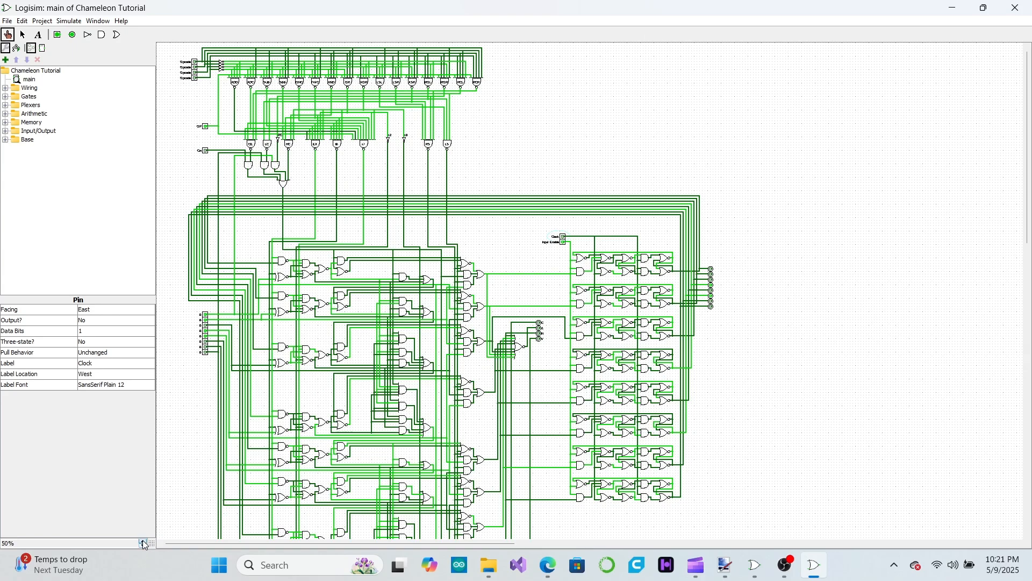